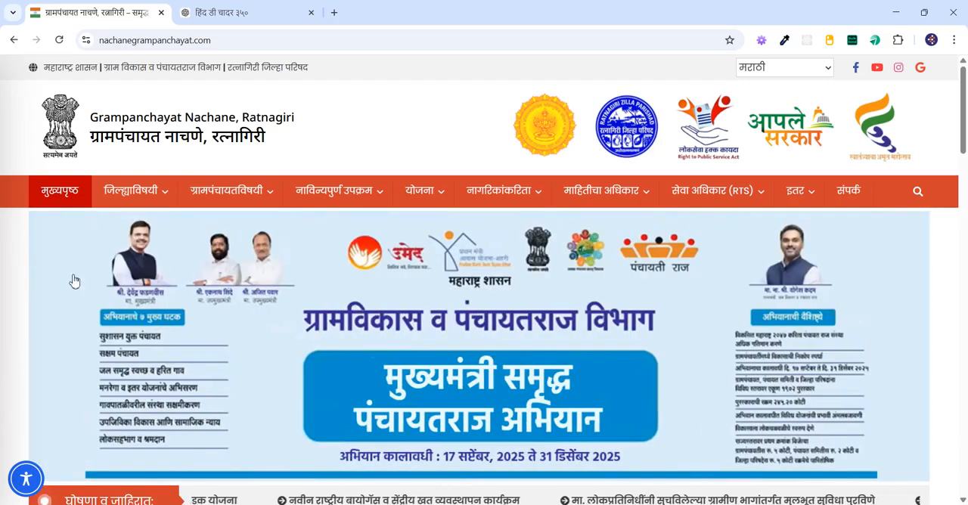
Step: Open nachanegrampanchayat.com/wp-admin and log in with the saved account credentials
left_click(339, 42)
left_click(344, 42)
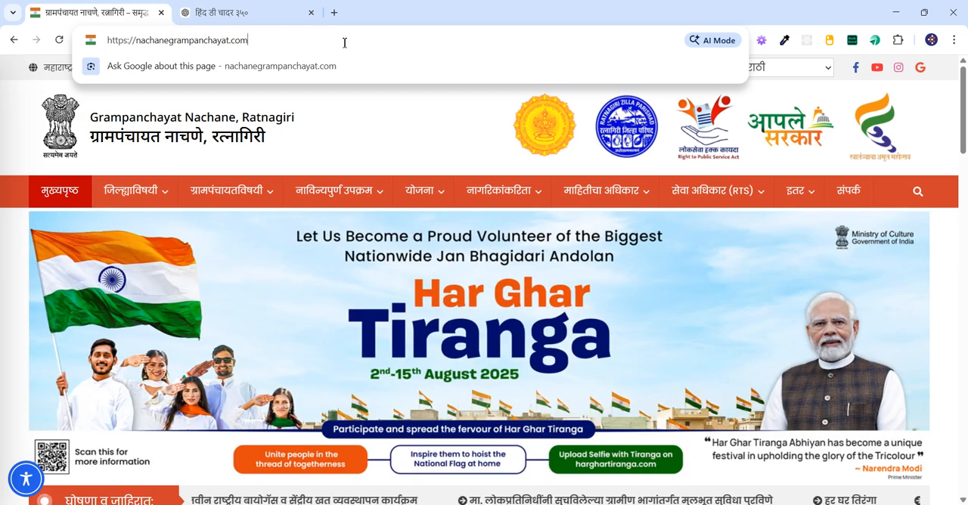
type("/")
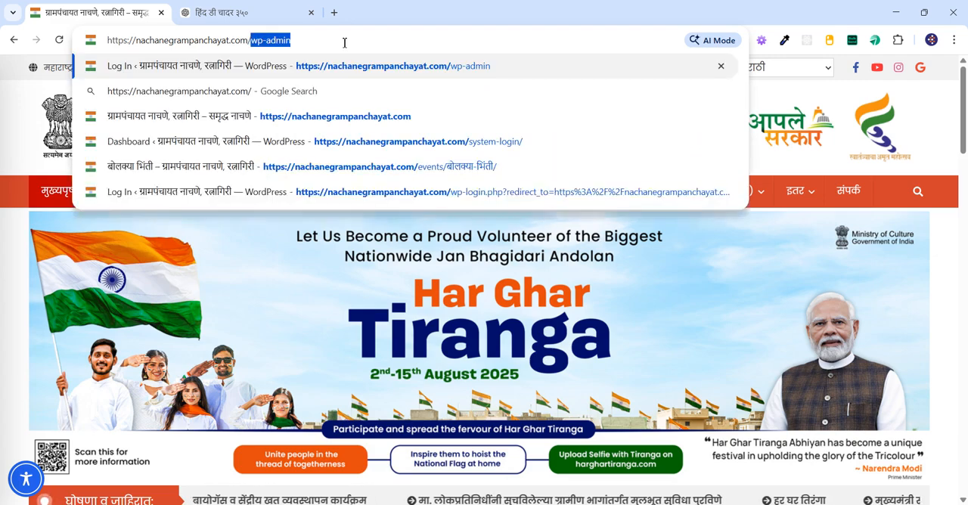
type("wp-admin")
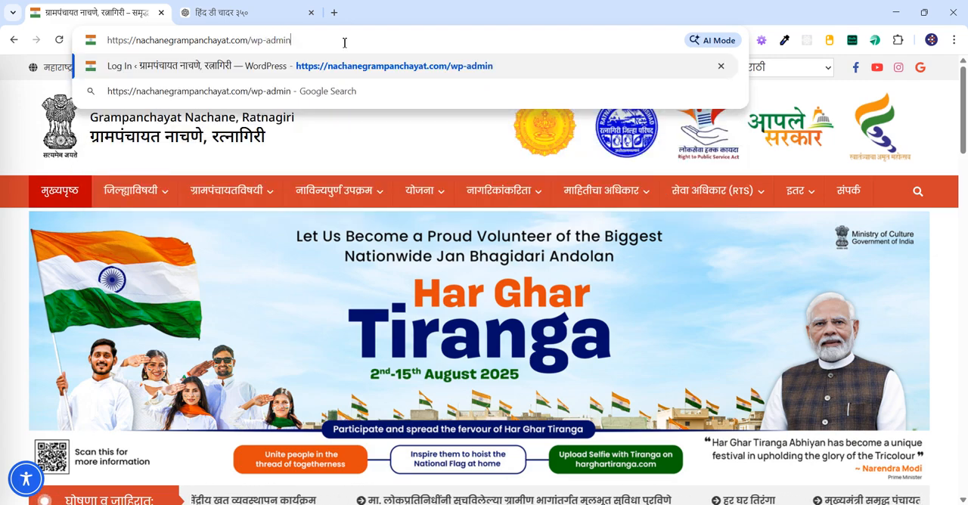
key("Return")
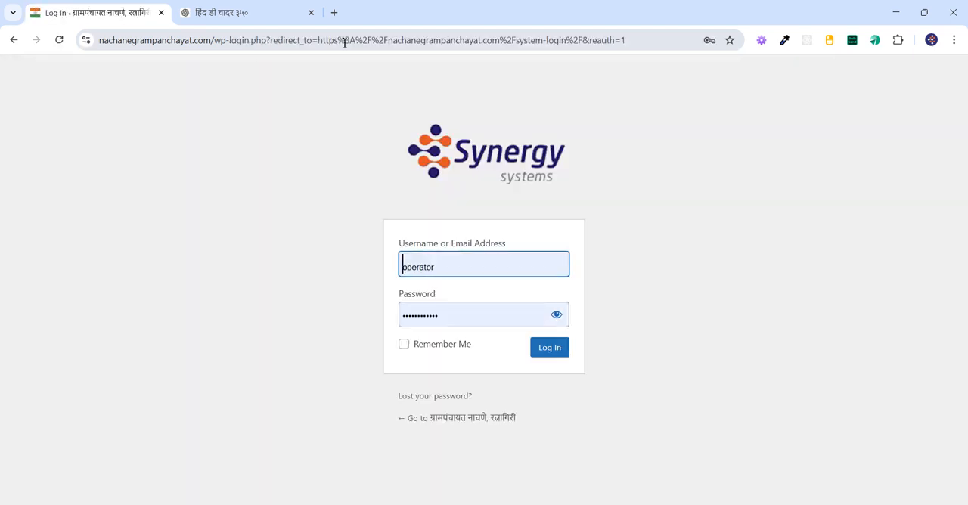
left_click(284, 350)
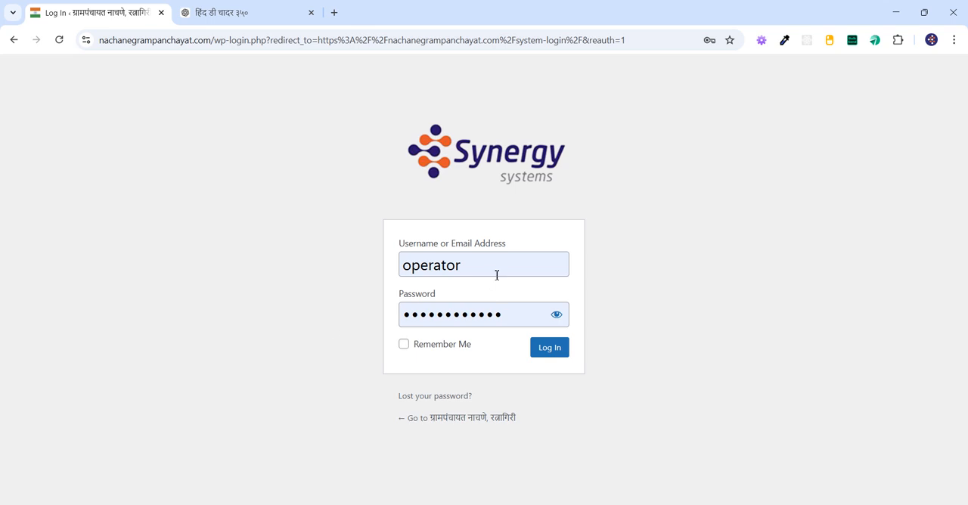
left_click(562, 353)
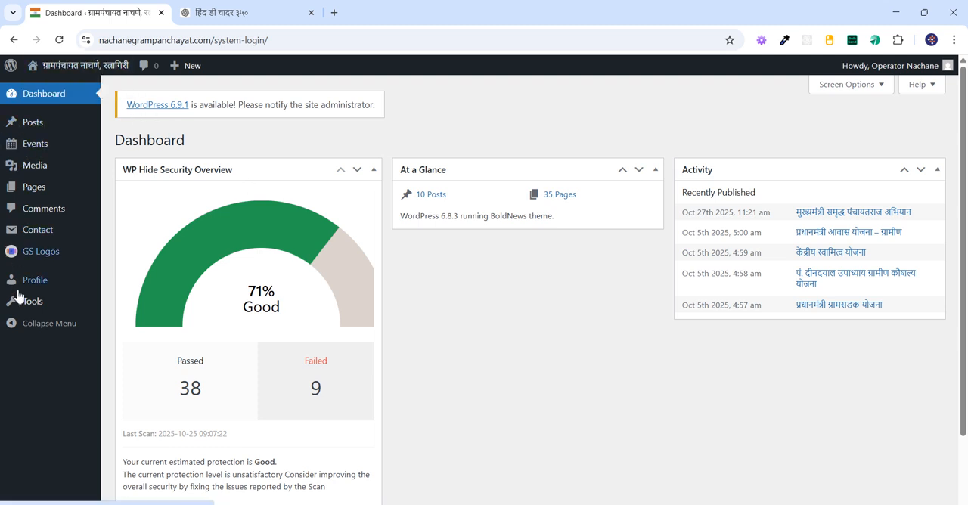
Step: Visit the live site and open the सांख्यिकी माहिती page from the ग्रामपंचायतविषयी section
mouse_move(58, 75)
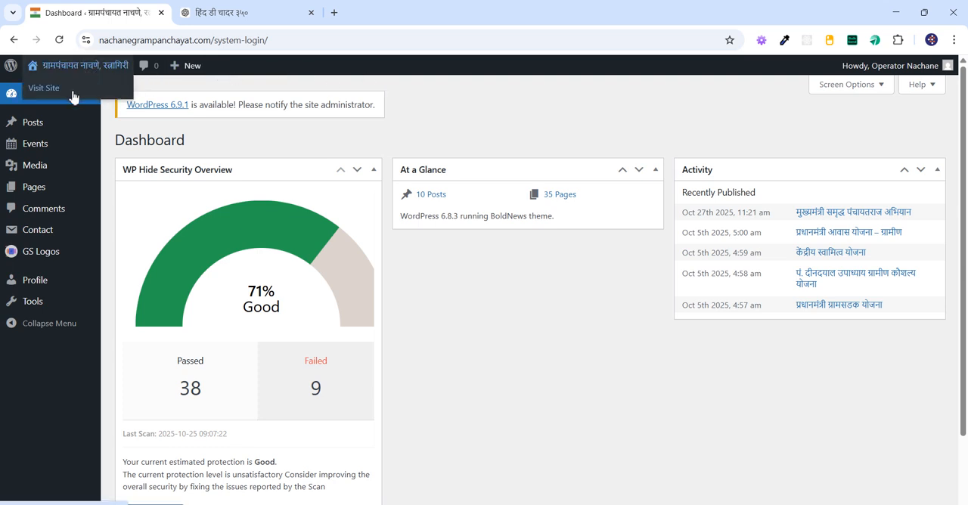
left_click(73, 93)
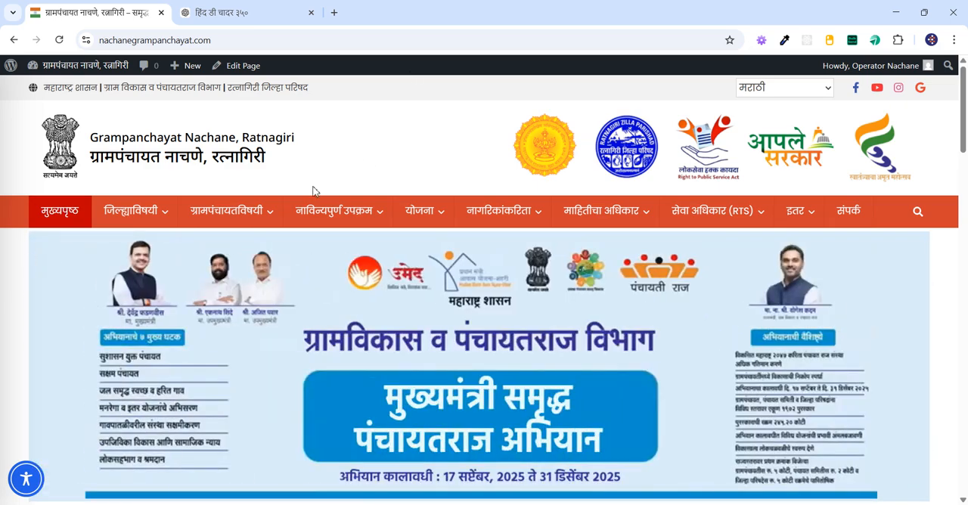
mouse_move(270, 216)
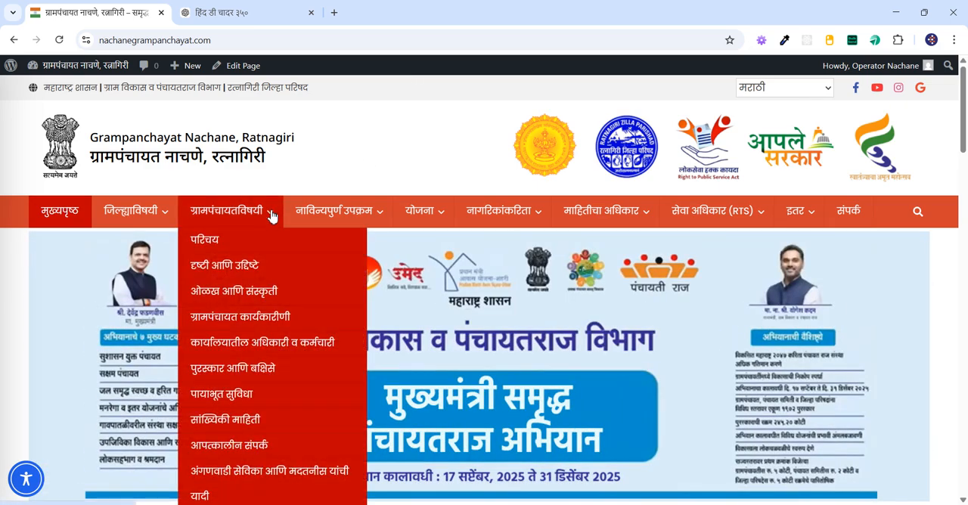
left_click(260, 422)
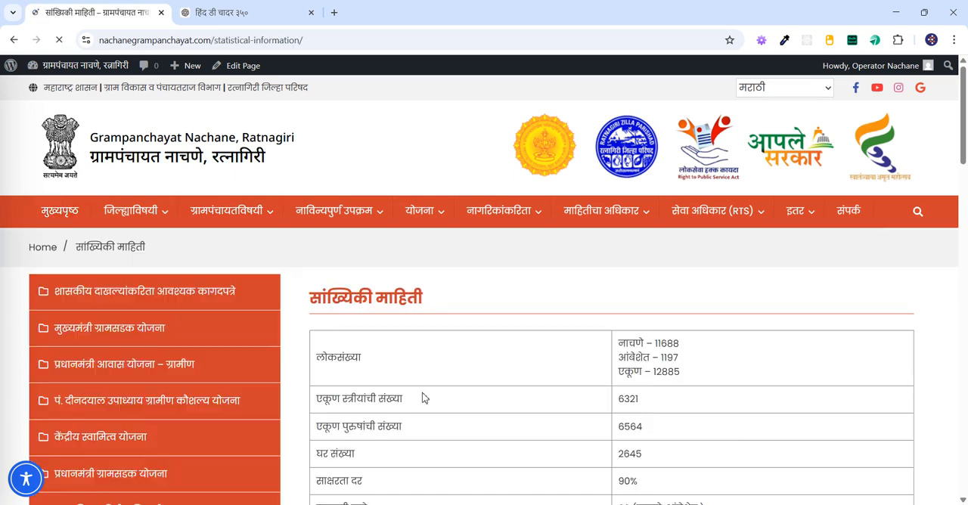
scroll(426, 396, "down", 3)
scroll(426, 396, "up", 4)
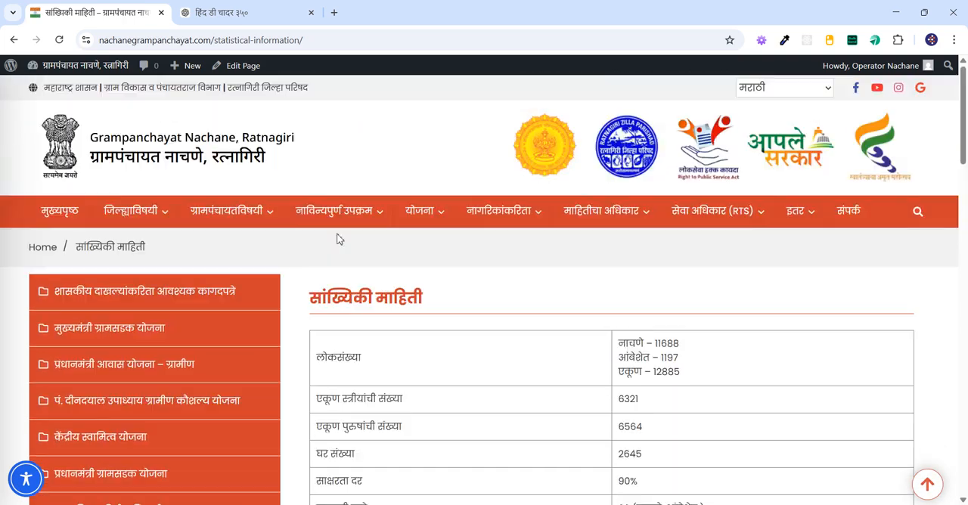
Step: Open the सांख्यिकी माहिती page for editing, review its statistics table and update the page
left_click(255, 69)
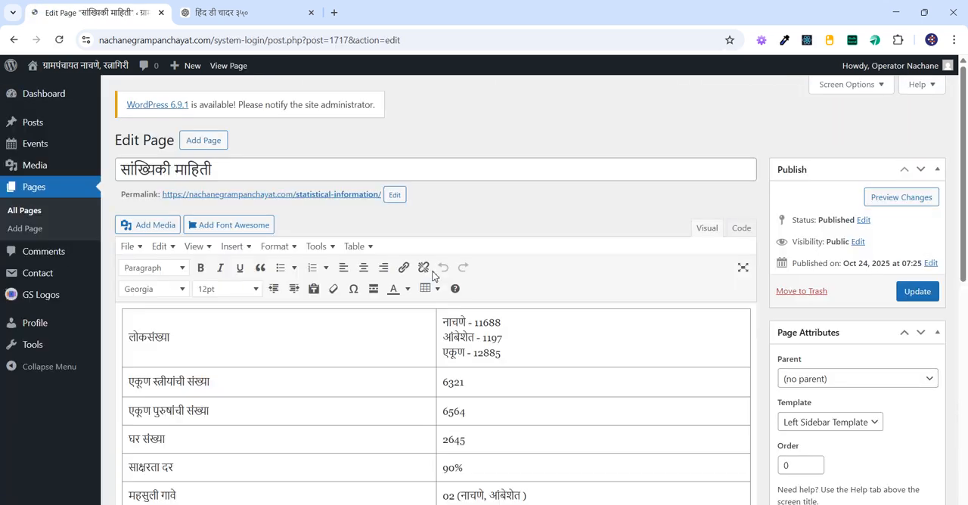
scroll(340, 365, "down", 8)
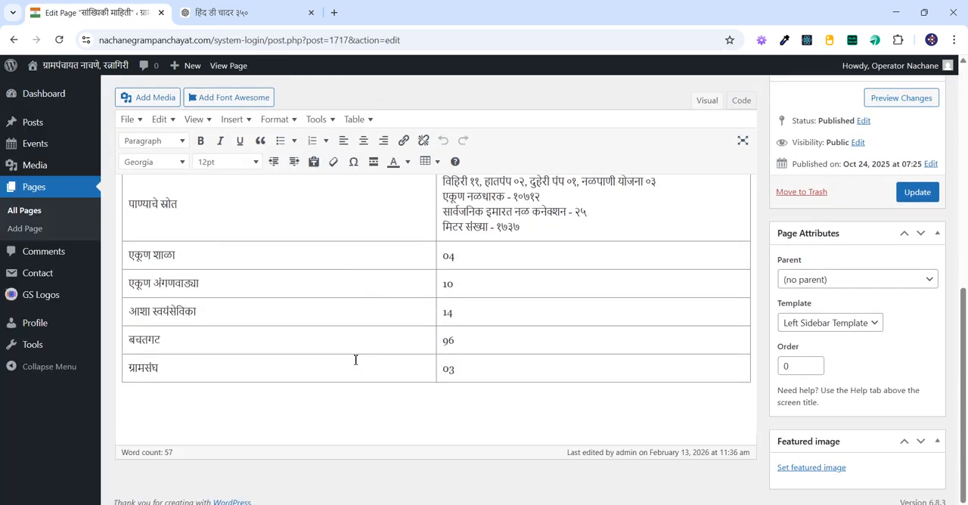
scroll(356, 360, "up", 9)
scroll(362, 357, "down", 6)
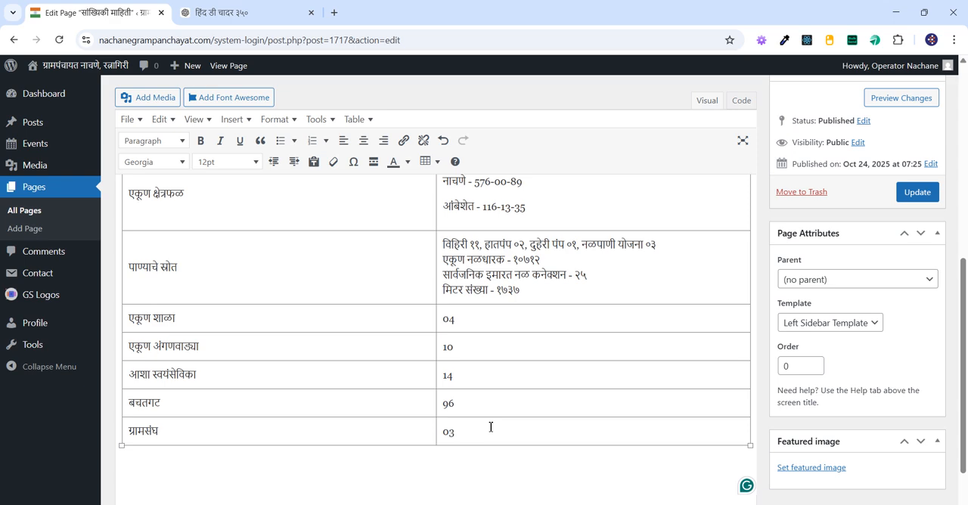
scroll(491, 428, "up", 8)
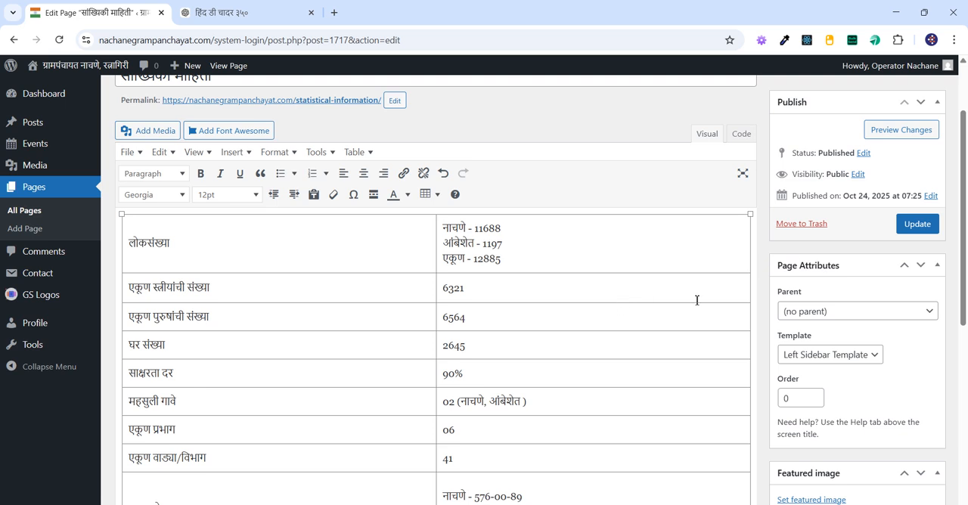
left_click(908, 227)
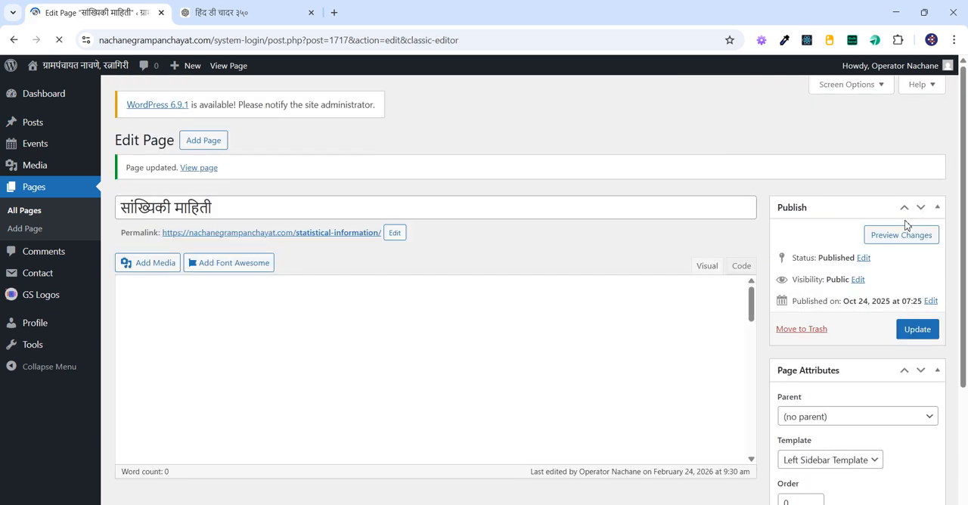
Step: Return to the live page and look through the फोटो गॅलरी page in the इतर section
left_click(377, 233)
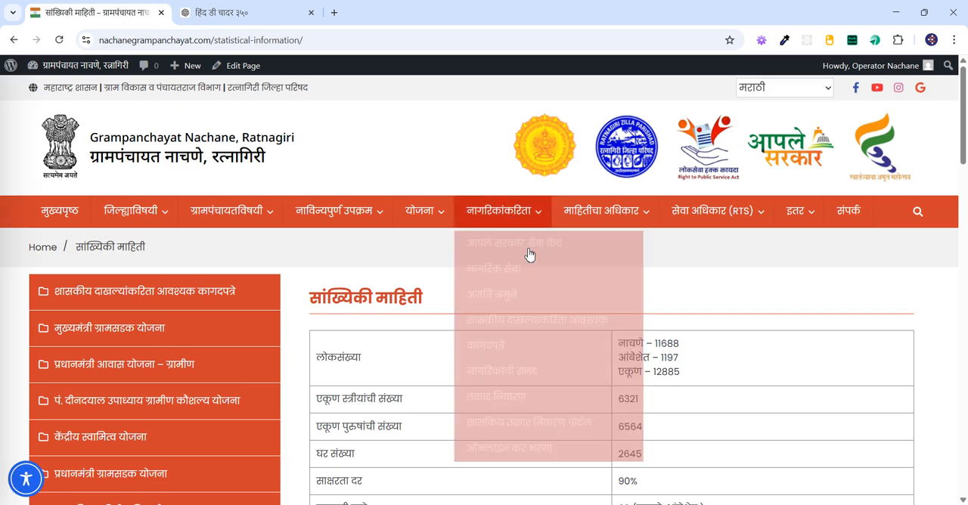
left_click(813, 240)
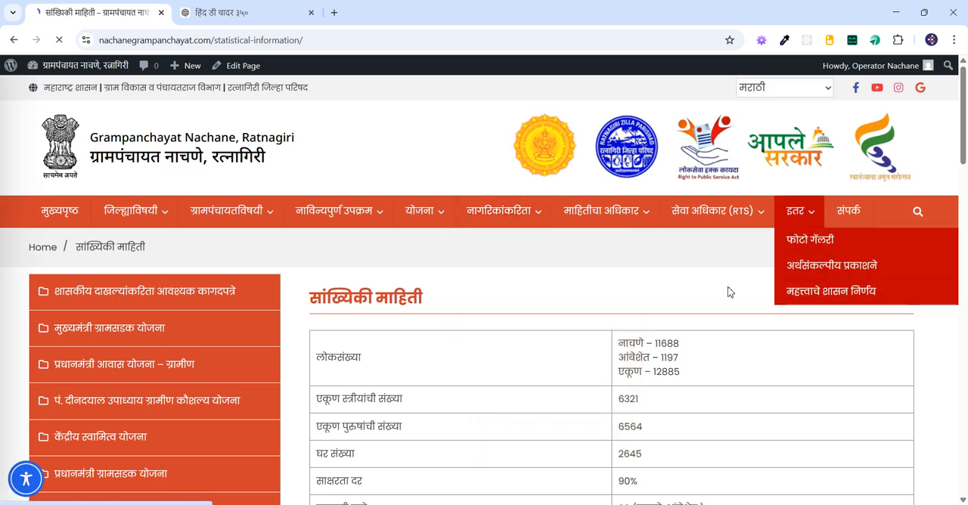
scroll(486, 340, "down", 9)
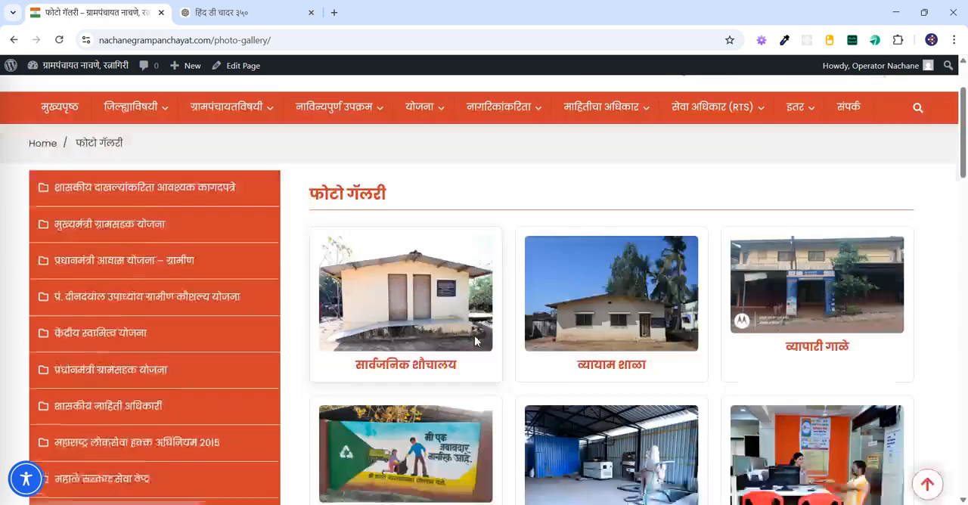
scroll(487, 340, "up", 5)
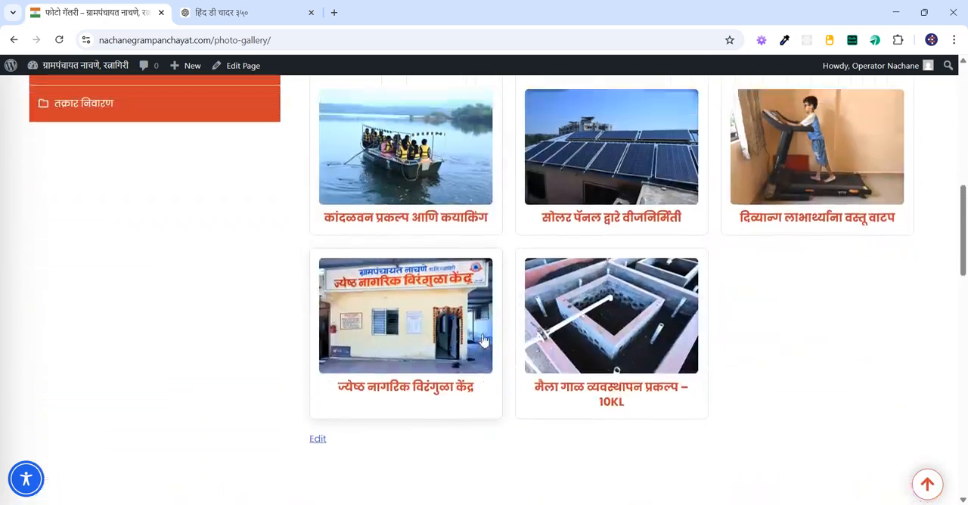
scroll(478, 344, "up", 4)
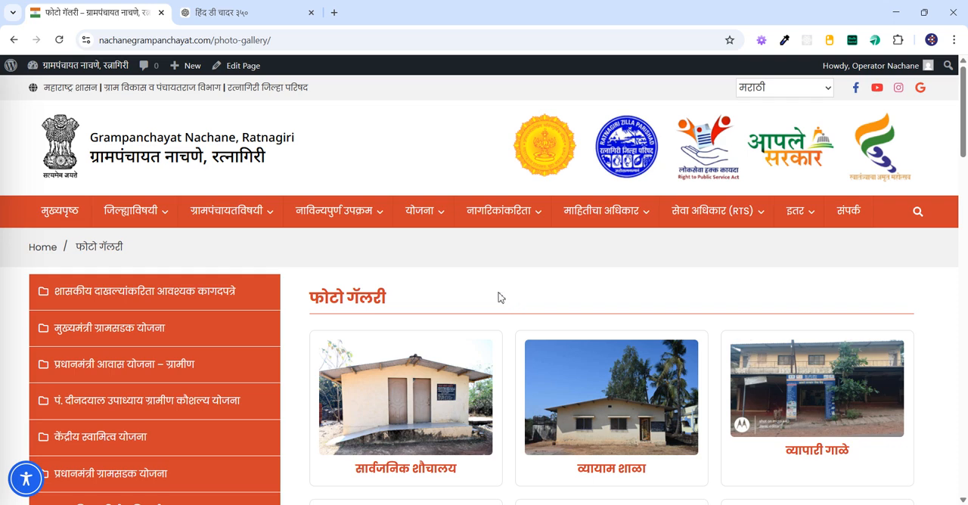
Step: Return to the site dashboard and look through the list of all events
mouse_move(60, 65)
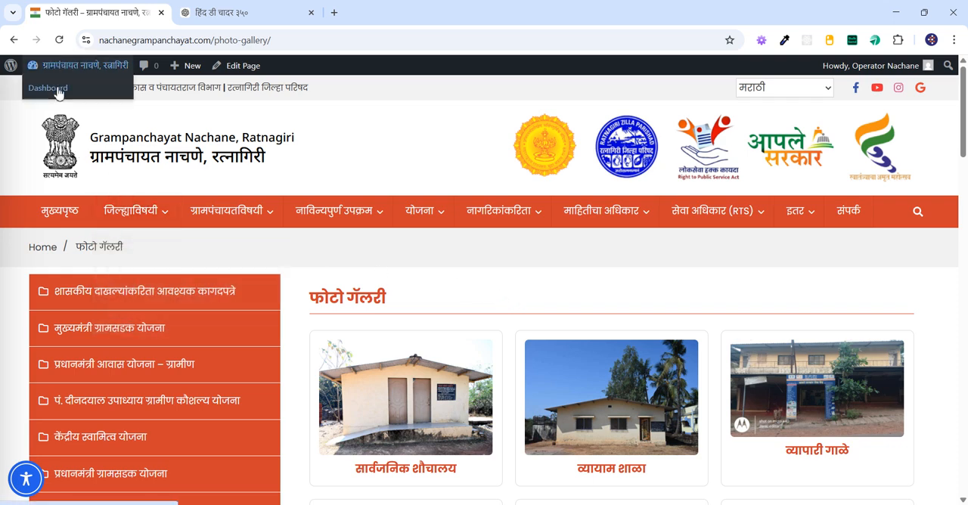
left_click(53, 89)
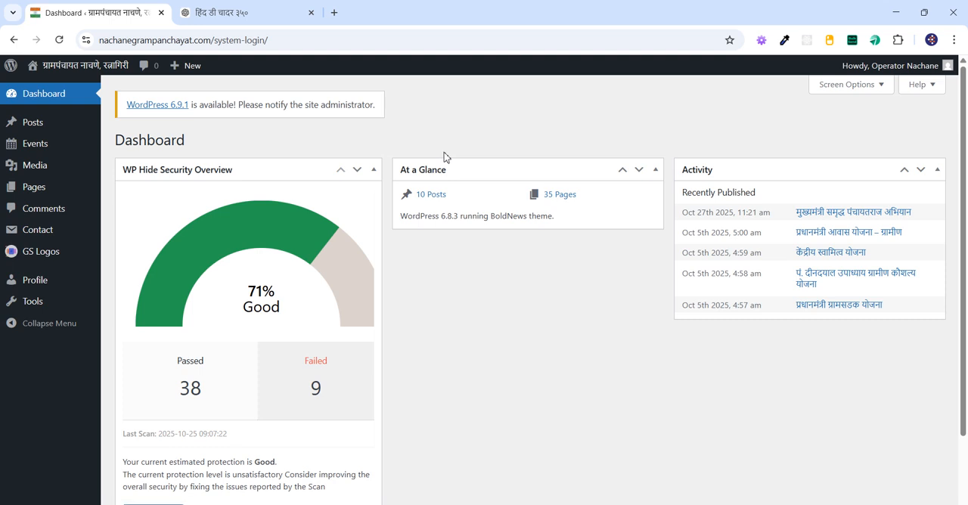
mouse_move(48, 148)
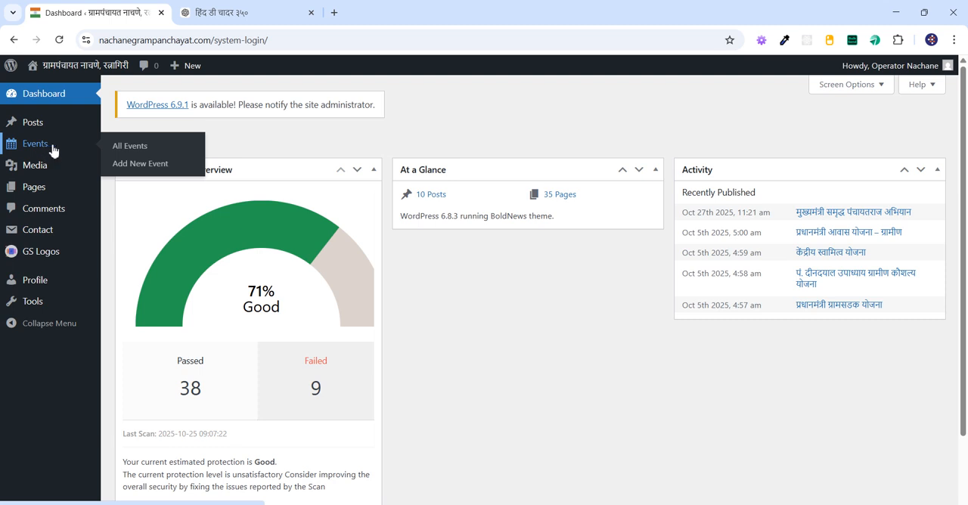
left_click(118, 148)
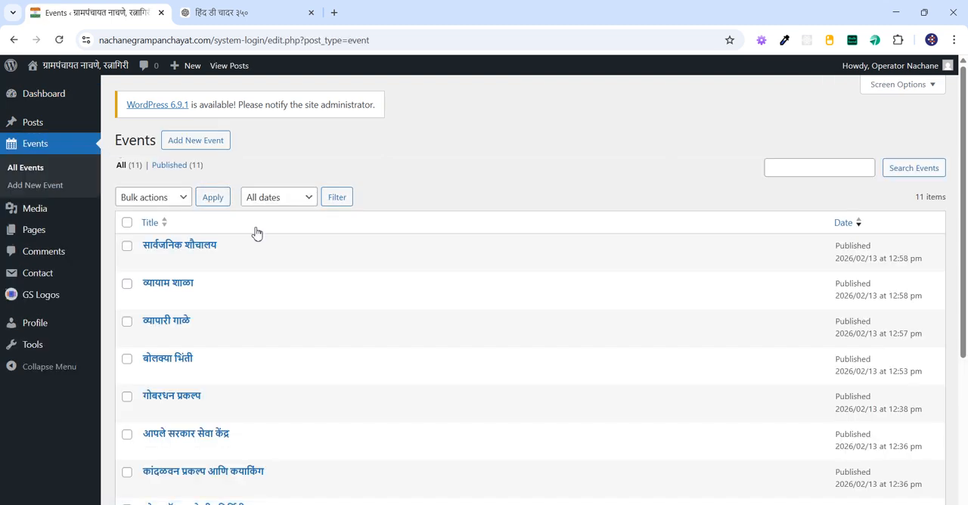
scroll(250, 278, "down", 3)
scroll(265, 396, "up", 3)
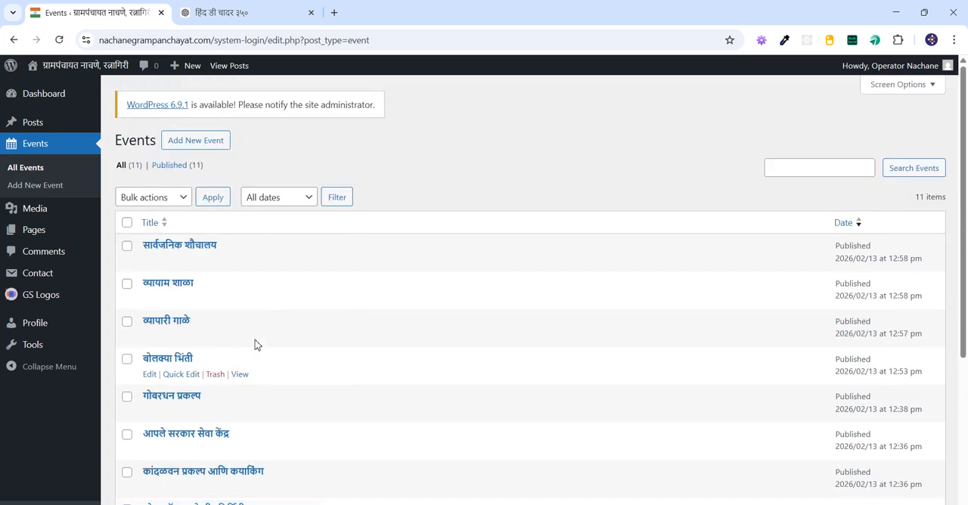
scroll(368, 268, "down", 5)
scroll(384, 382, "up", 5)
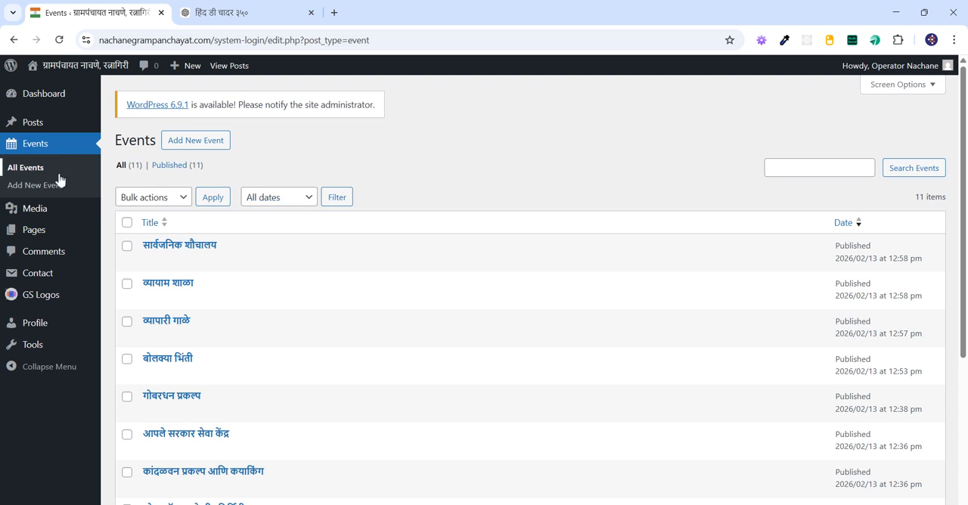
Step: Start a new event and paste the ChatGPT news headline beginning "ग्रामपंचायत नाचणे तर्फे श्री गुरु तेज बहादूर" as its title
left_click(196, 143)
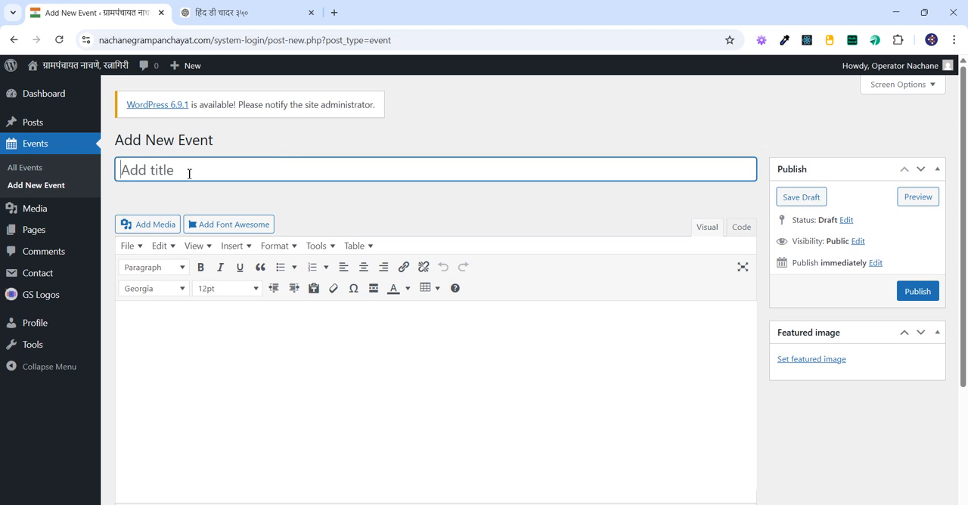
left_click(229, 6)
left_click(277, 317)
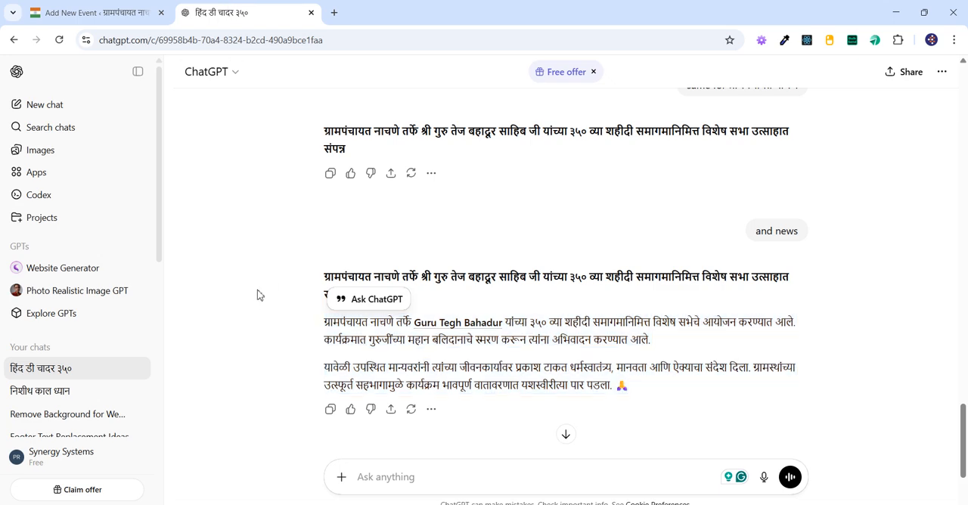
left_click_drag(313, 277, 384, 304)
key("ctrl+c")
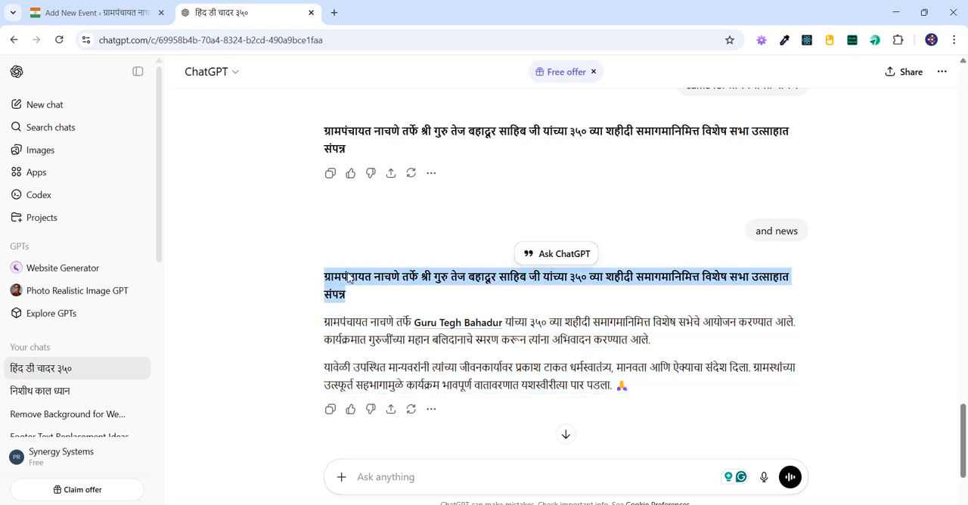
left_click(89, 6)
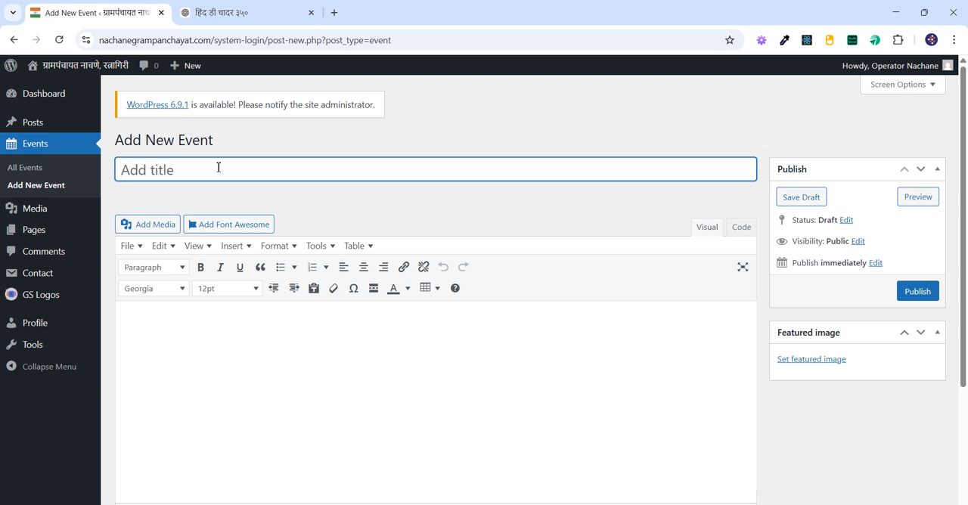
key("ctrl+v")
Step: Shorten the event title by removing the opening "ग्रामपंचायत नाचणे तर्फे" and the word "उत्साहात"
left_click(242, 179)
left_click_drag(246, 178, 147, 173)
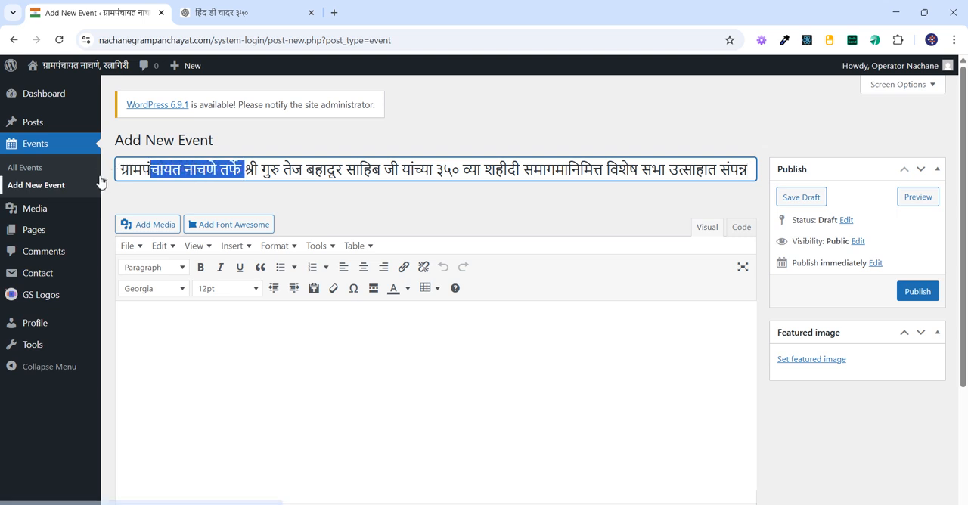
left_click(207, 171)
left_click_drag(246, 170, 78, 173)
key("BackSpace")
double_click(569, 175)
key("BackSpace")
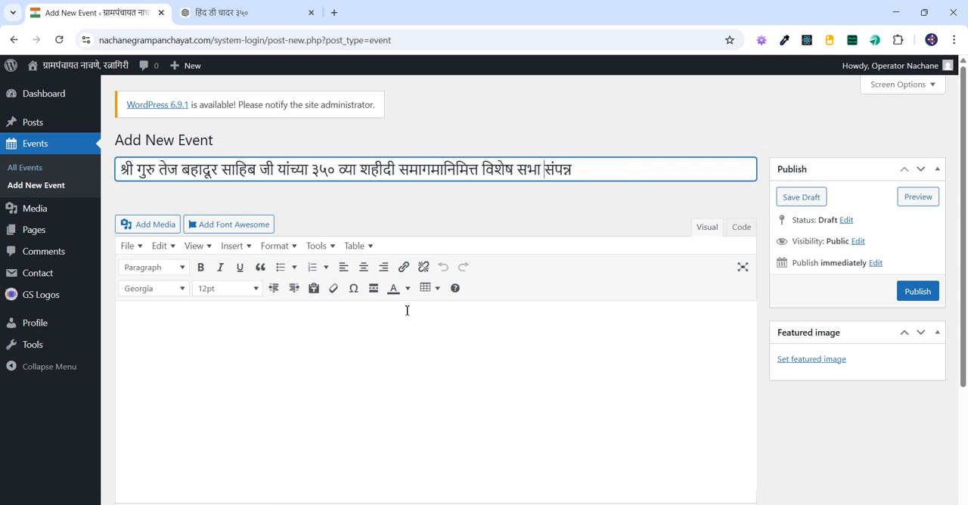
Step: Copy the two-paragraph Marathi event description from the ChatGPT conversation and paste it into the new event's content area
left_click(255, 345)
scroll(161, 326, "down", 1)
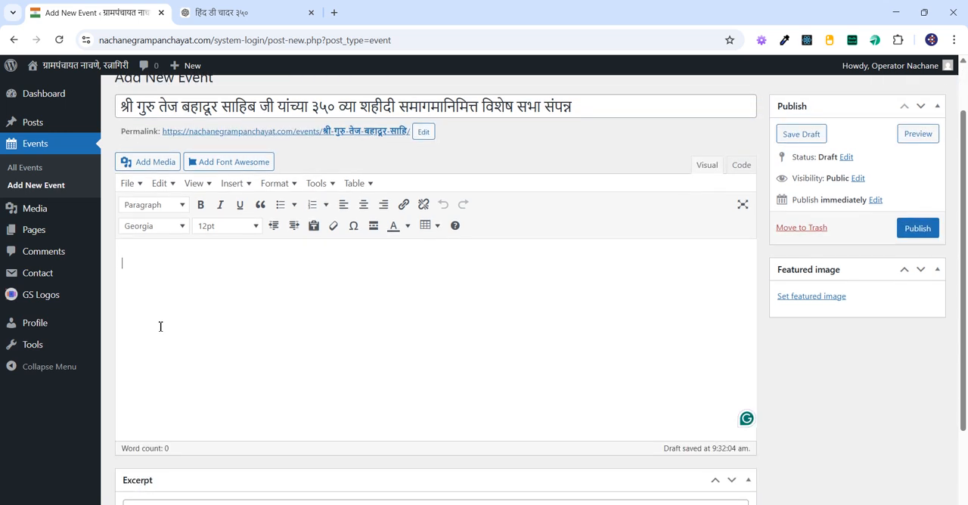
left_click(234, 12)
left_click(313, 327)
left_click_drag(314, 327, 674, 395)
key("ctrl+c")
left_click(98, 13)
key("ctrl+v")
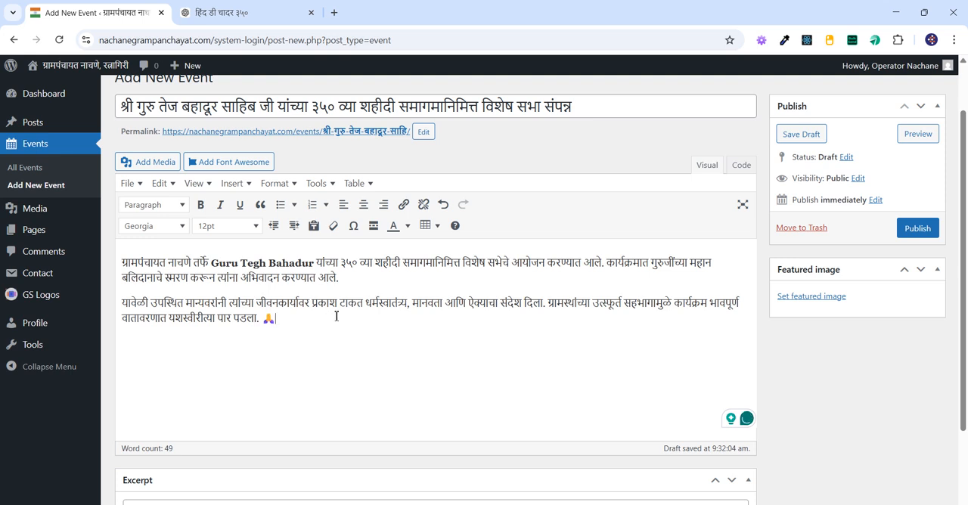
Step: Clear the pasted description and paste it again as plain text without formatting
key("ctrl+a")
key("ctrl+c")
key("BackSpace")
right_click(216, 297)
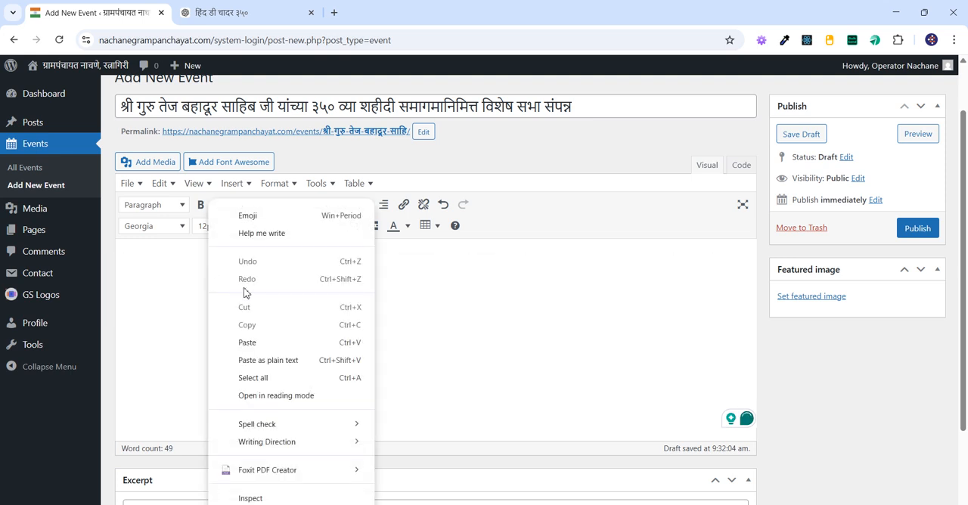
left_click(280, 361)
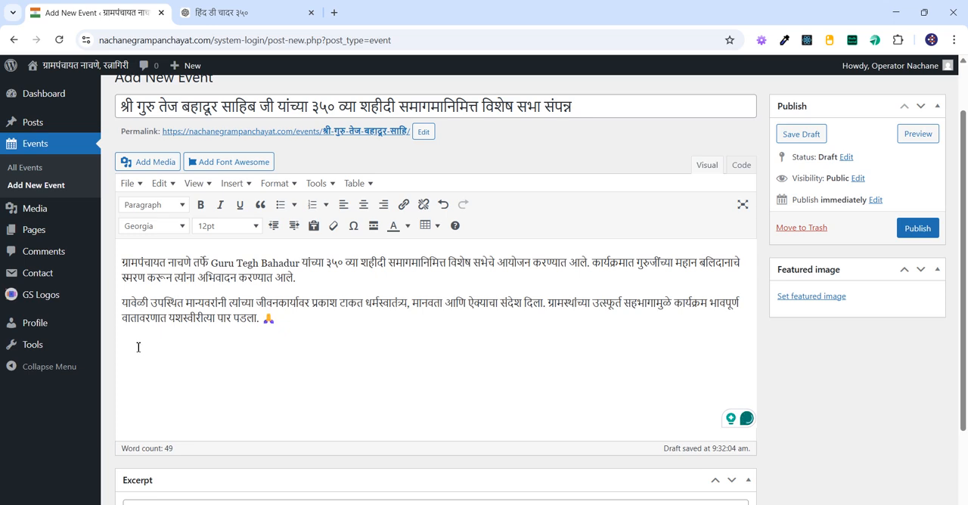
Step: Upload the two WhatsApp images dated 2026-02-24 at 12.53.12 PM from the desktop's TemporaryData folder to the media library
left_click(139, 168)
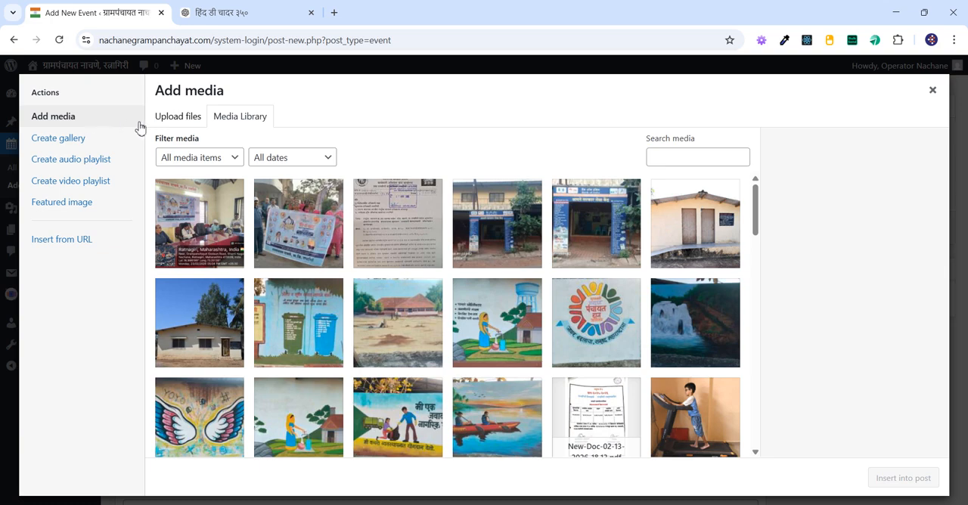
left_click(178, 116)
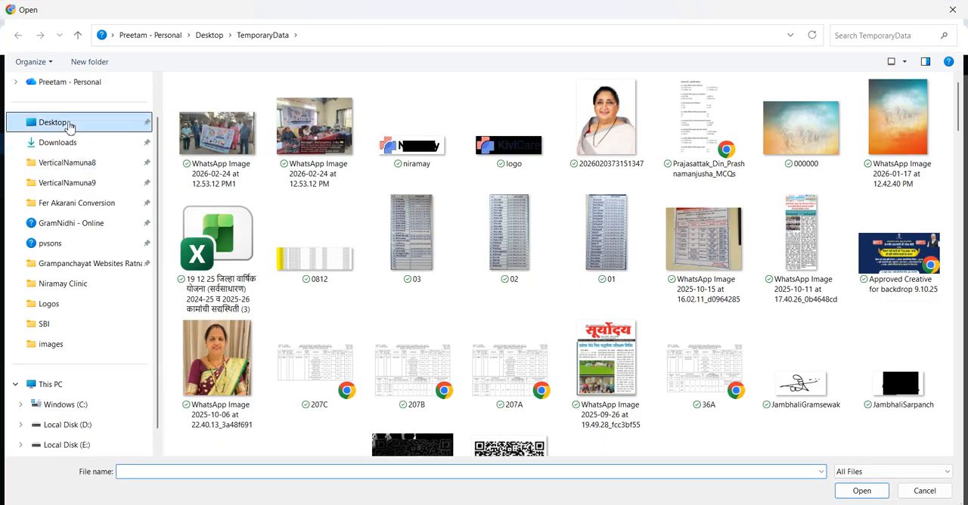
left_click(68, 125)
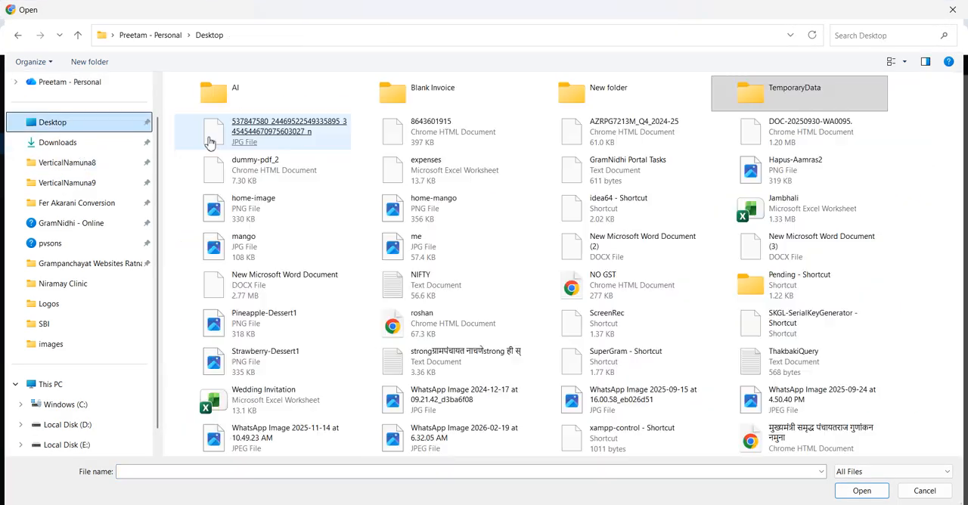
double_click(812, 97)
left_click(217, 174)
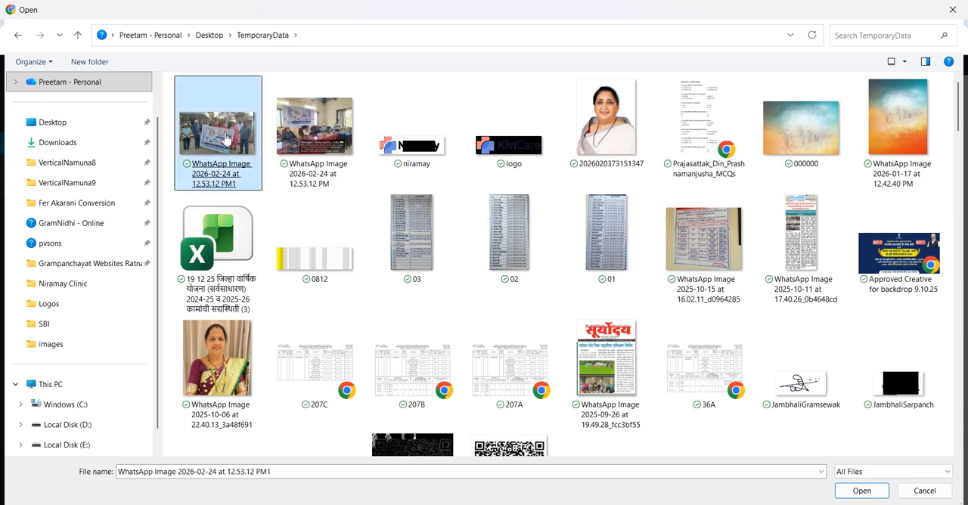
left_click(314, 151, "ctrl")
left_click(862, 491)
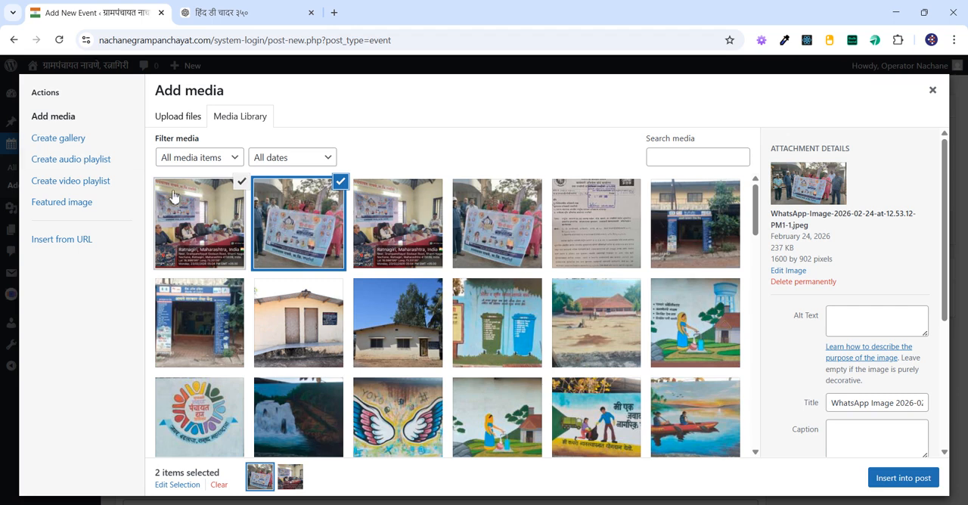
Step: Create a gallery from the two uploaded photos with the image size Large and insert it below the description
left_click(97, 144)
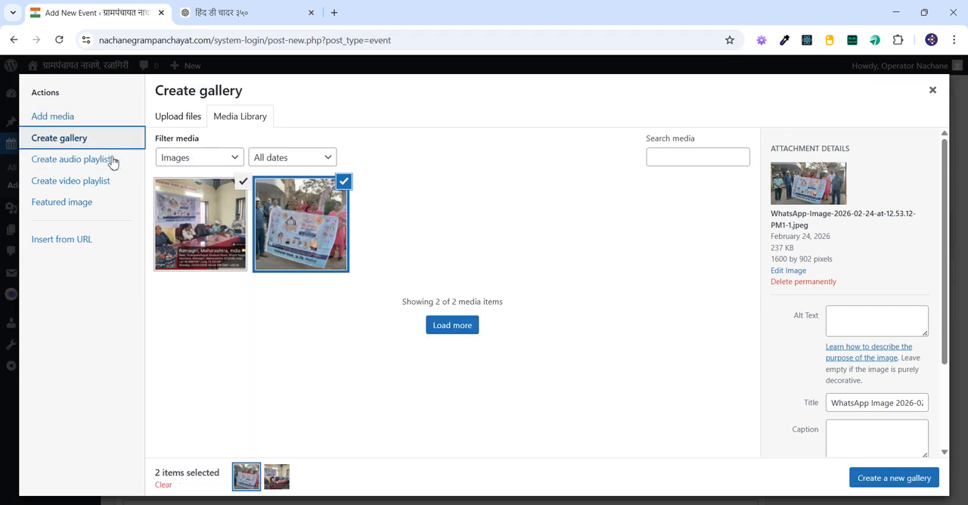
left_click(876, 479)
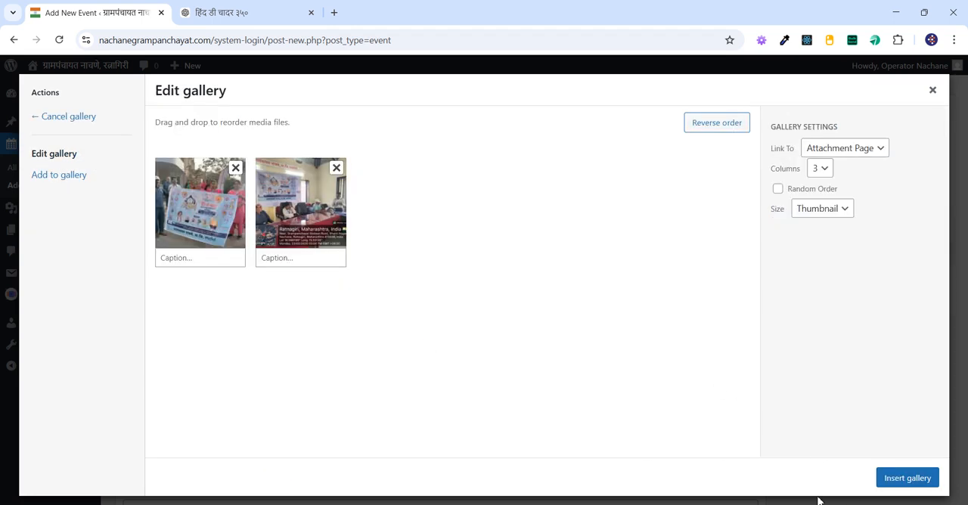
left_click(826, 211)
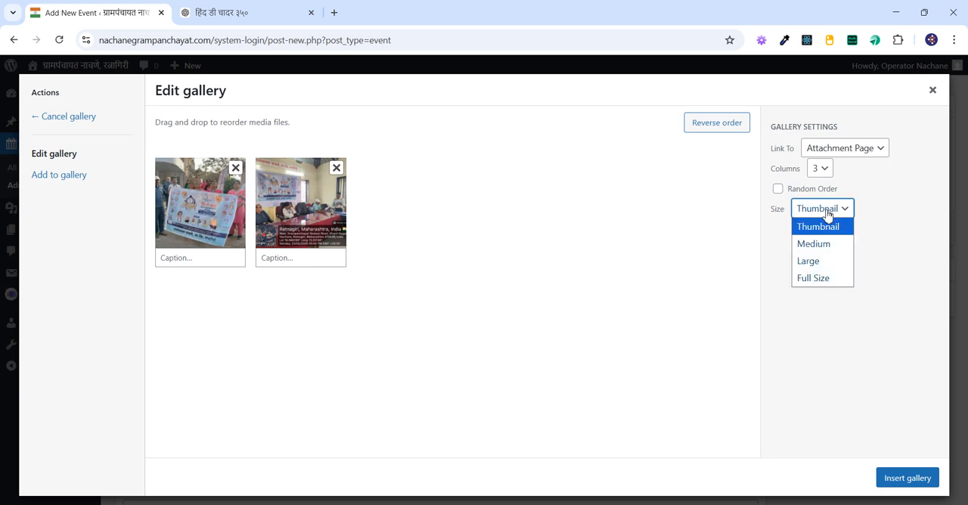
left_click(828, 267)
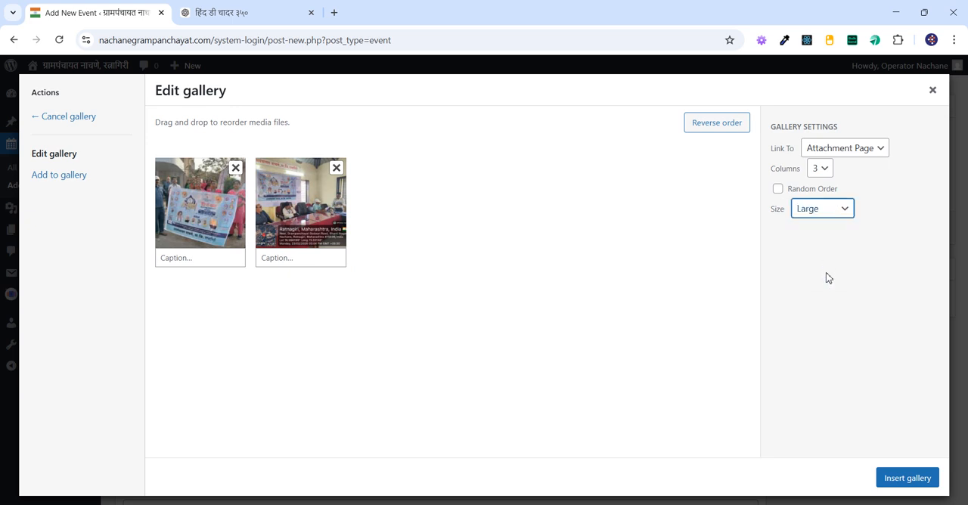
left_click(907, 478)
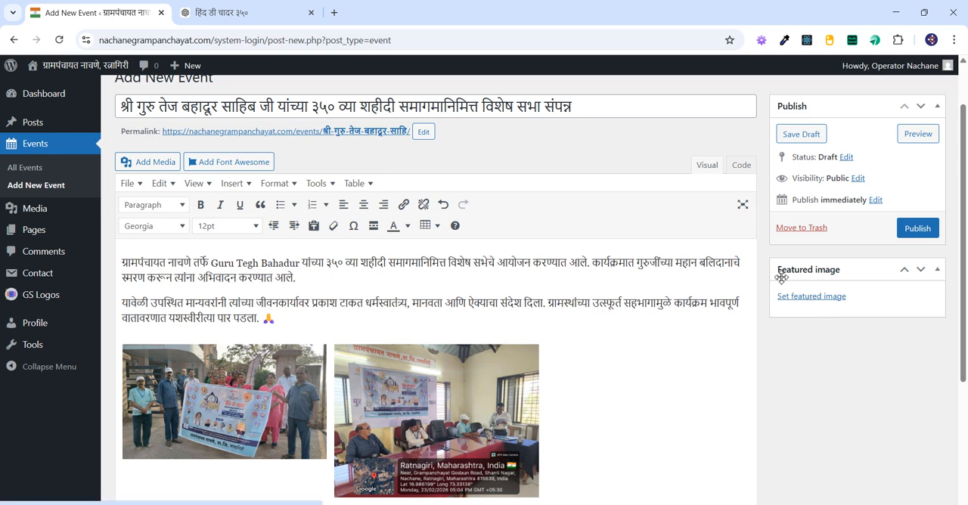
Step: Set the meeting-hall photo as the event's featured image and publish the event
left_click(832, 302)
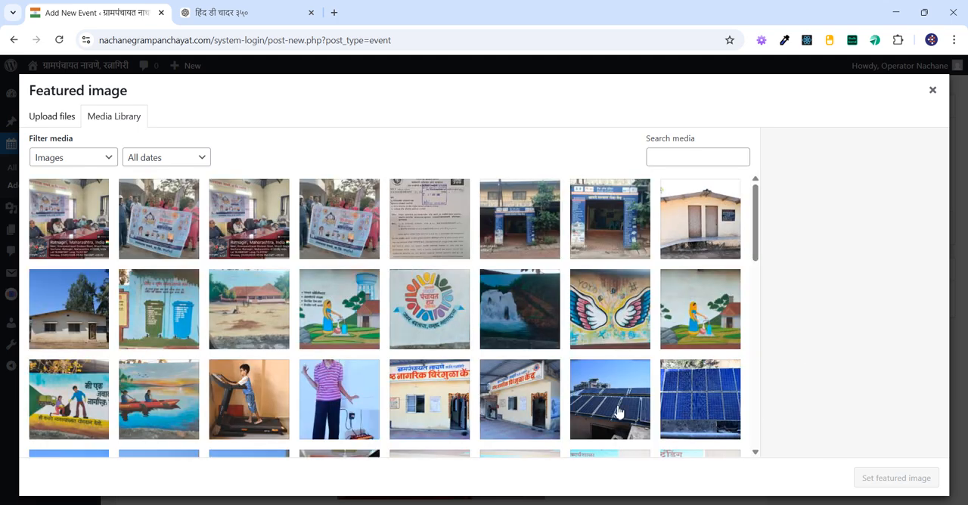
left_click(79, 245)
left_click(859, 479)
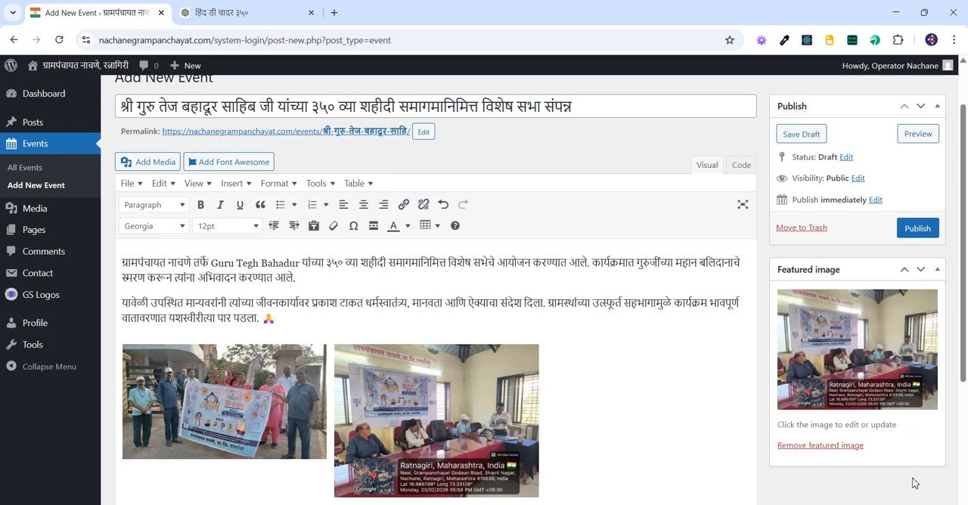
scroll(913, 481, "up", 1)
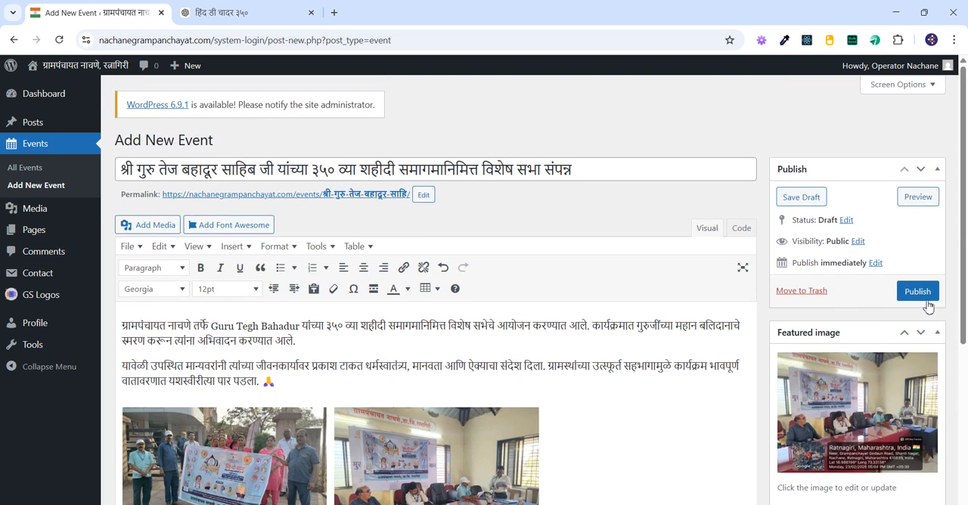
left_click(922, 295)
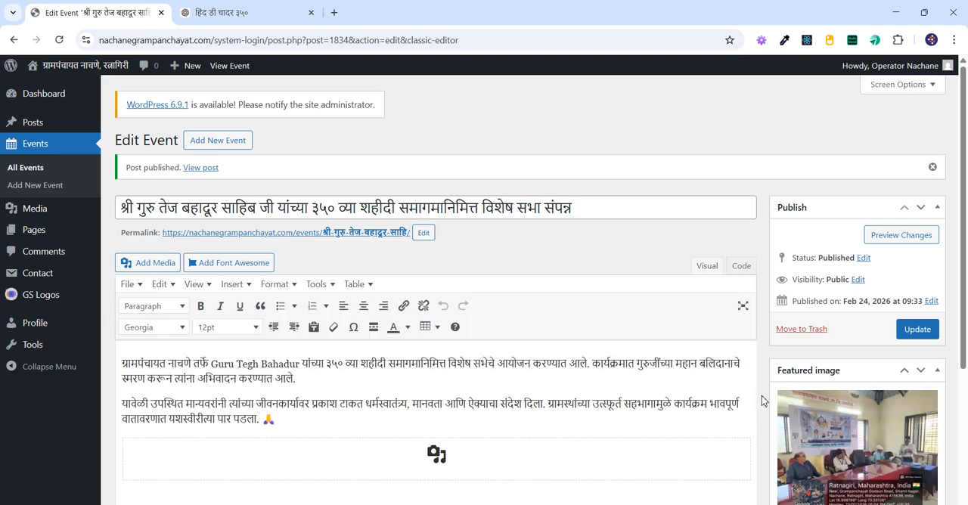
Step: Review the published event's title, description, gallery photos and featured image, and update the event
scroll(731, 324, "down", 2)
scroll(731, 324, "up", 2)
left_click(601, 210)
key("ctrl+a")
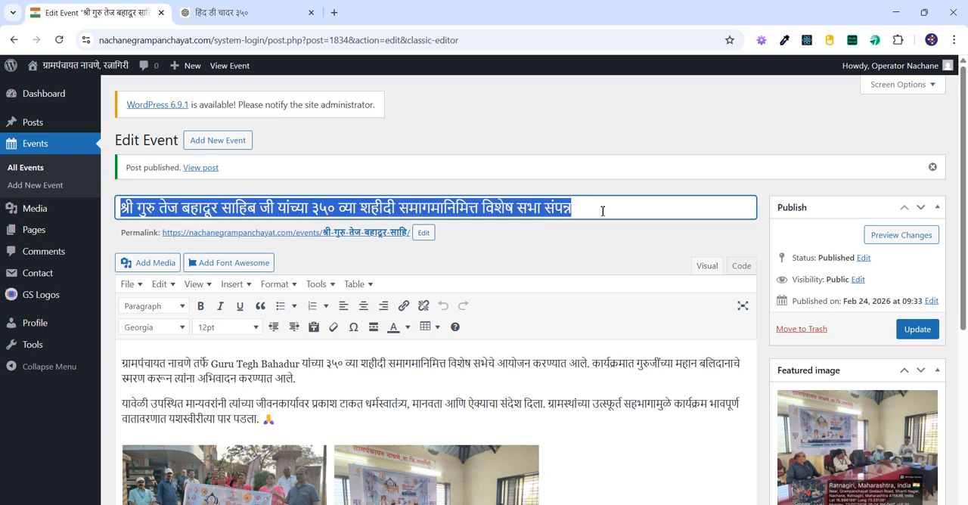
left_click(318, 364)
left_click_drag(121, 363, 290, 419)
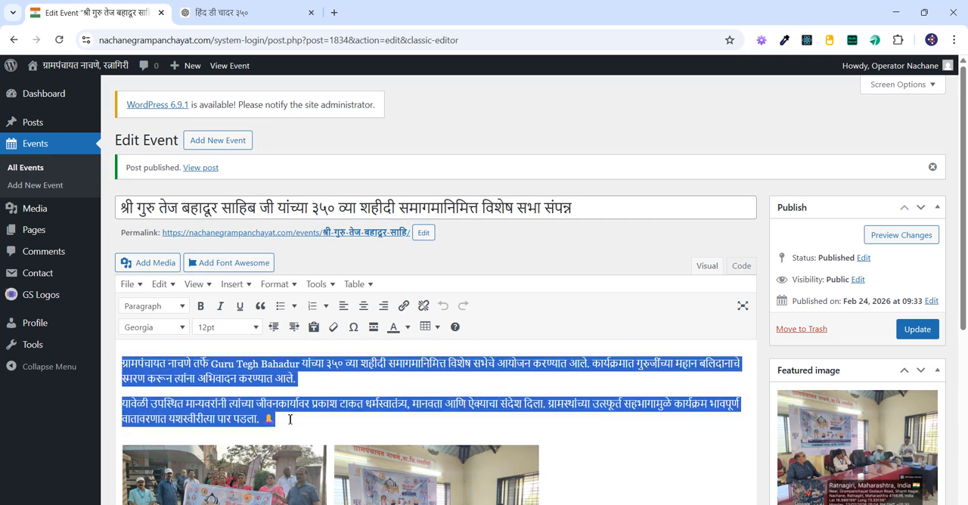
scroll(288, 419, "down", 3)
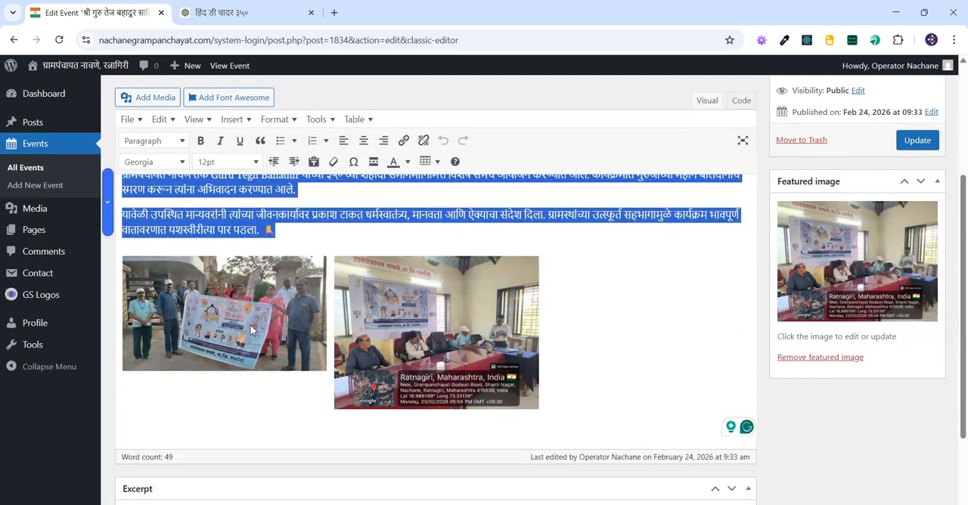
left_click(898, 376)
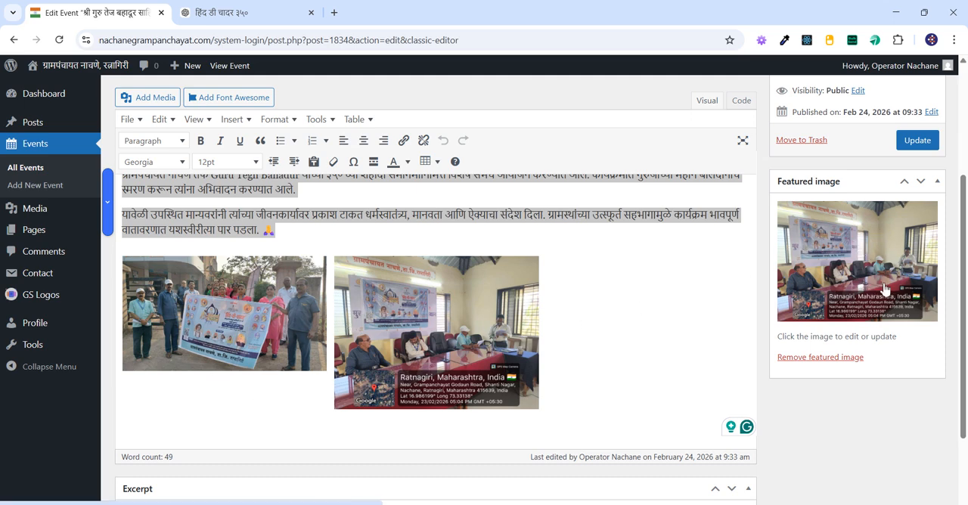
scroll(885, 290, "up", 3)
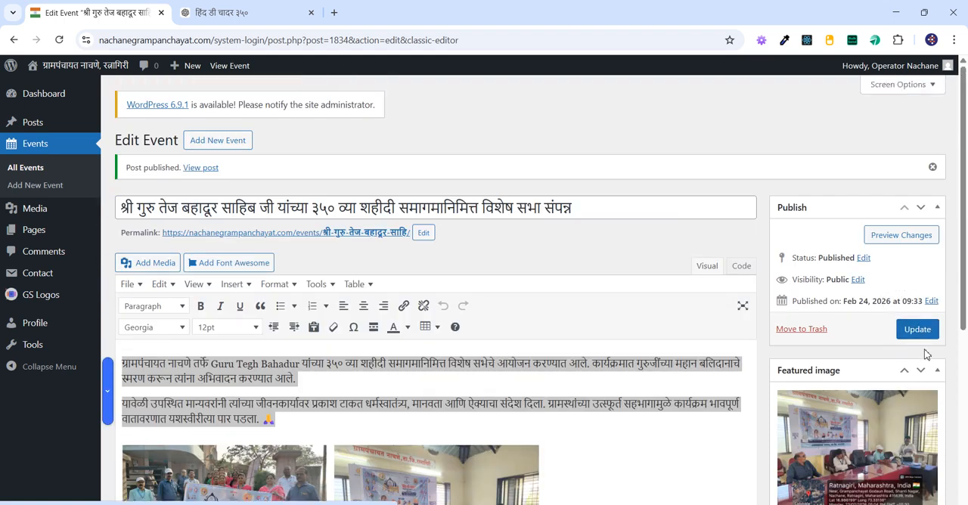
left_click(918, 329)
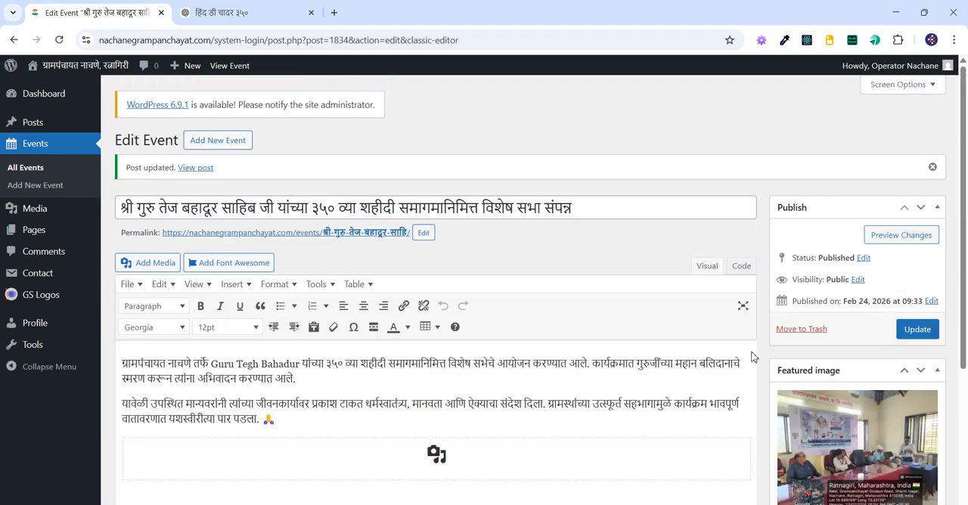
Step: Go to the live site's फोटो गॅलरी page in the इतर section and open the new event to check its content
left_click(101, 91)
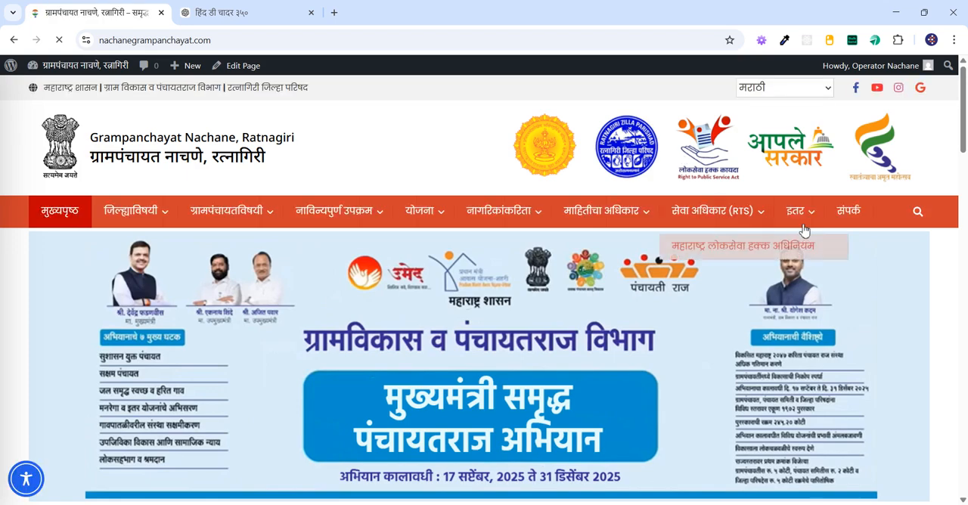
mouse_move(795, 211)
left_click(810, 235)
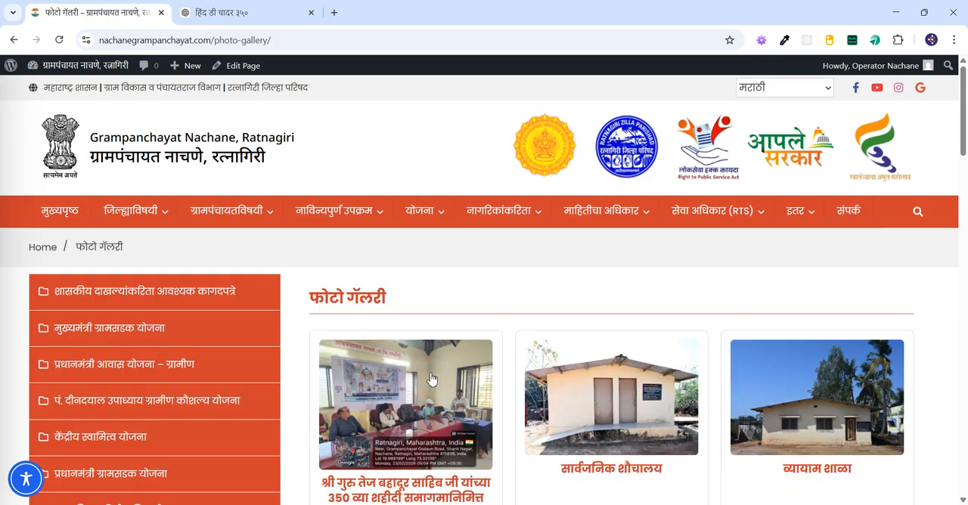
scroll(432, 383, "down", 2)
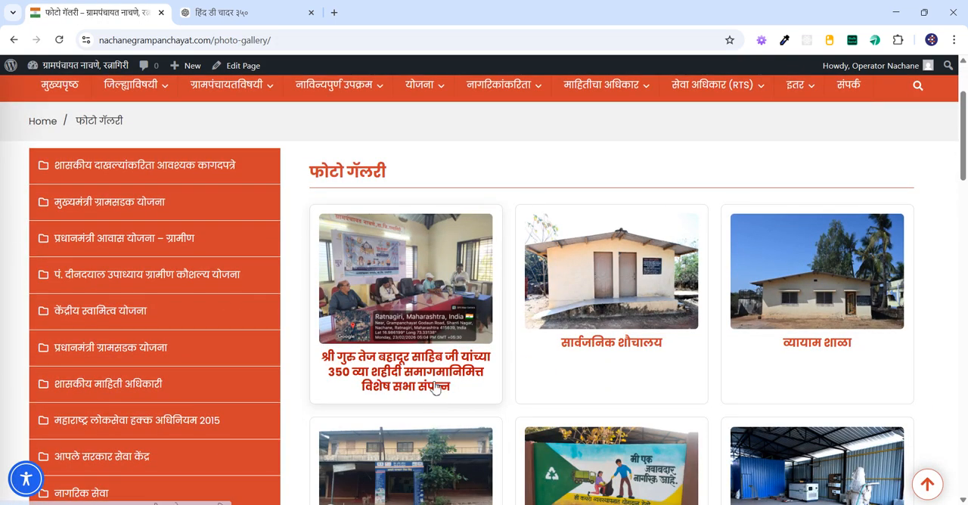
left_click(431, 381)
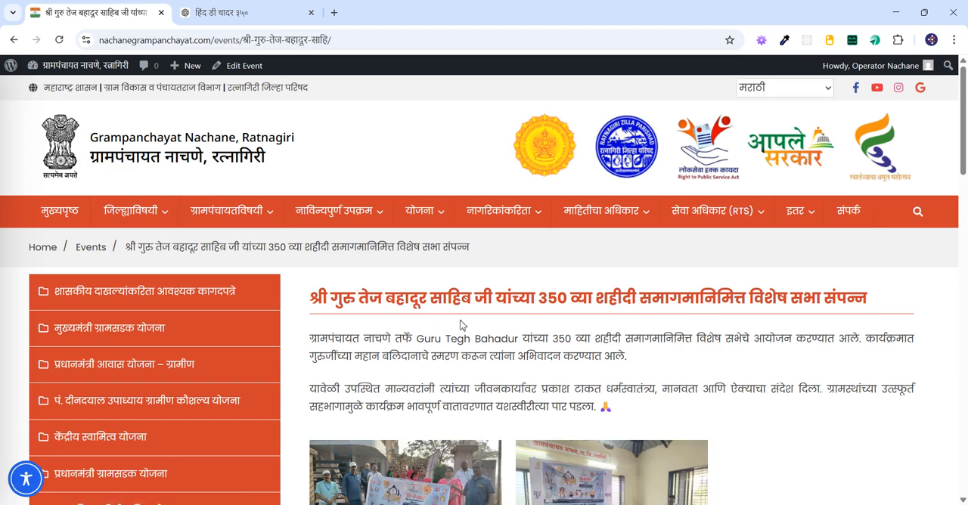
scroll(446, 317, "down", 2)
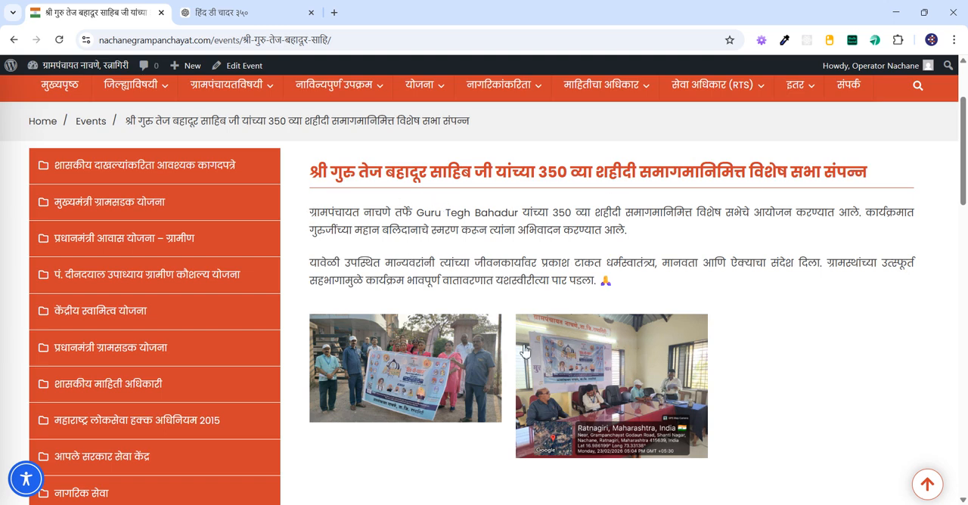
Step: View both gallery photos of the event enlarged, close the viewer and return to the site's homepage
left_click(435, 364)
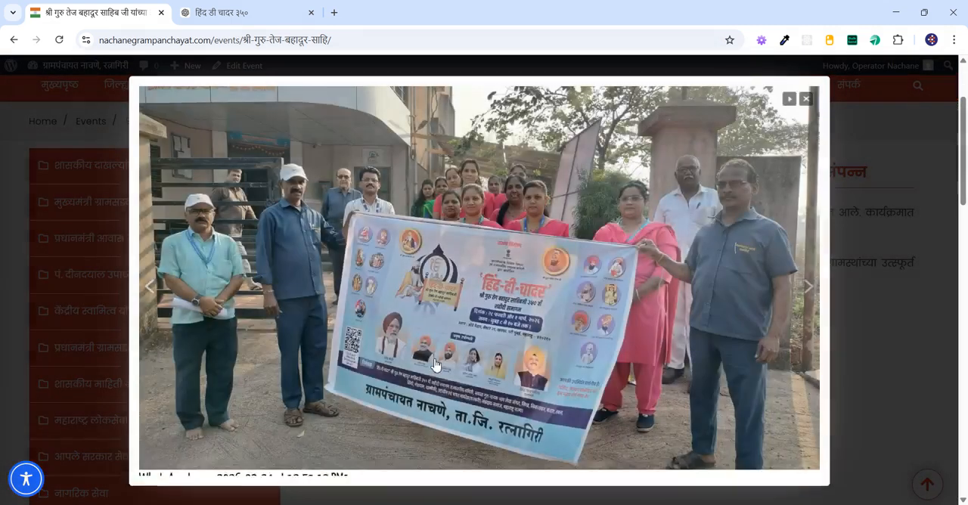
left_click(813, 294)
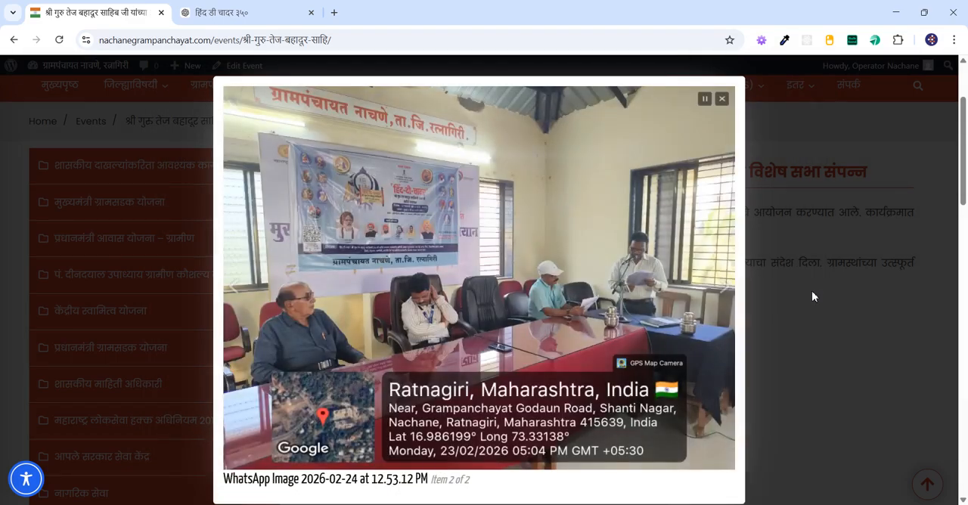
left_click(813, 296)
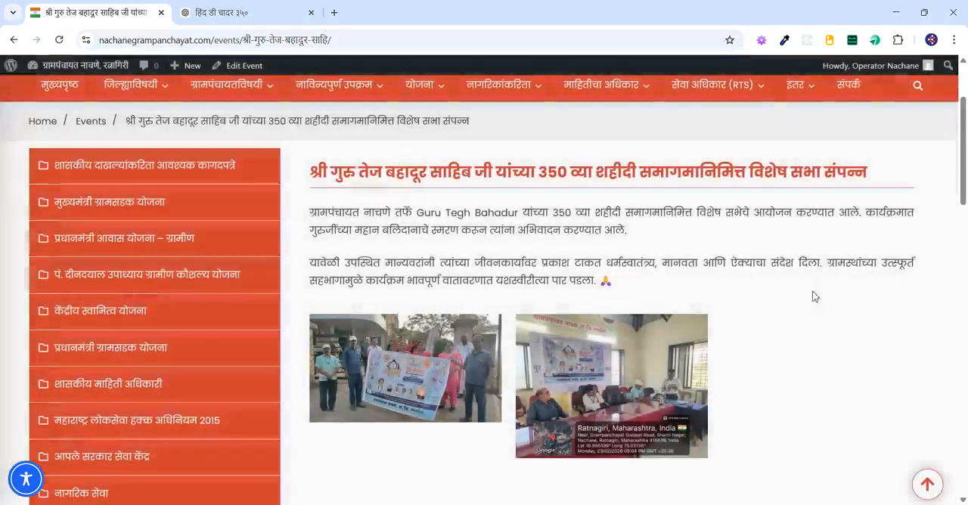
scroll(813, 296, "up", 2)
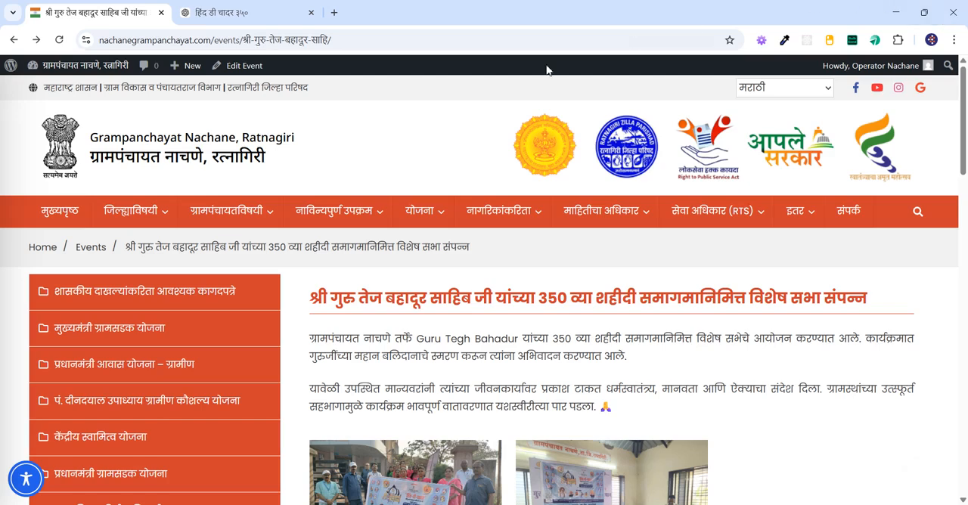
left_click(76, 158)
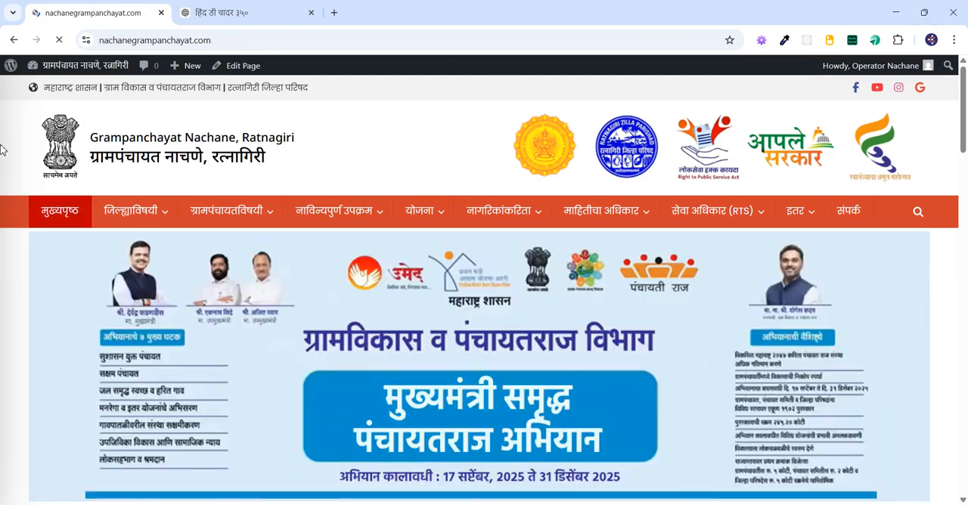